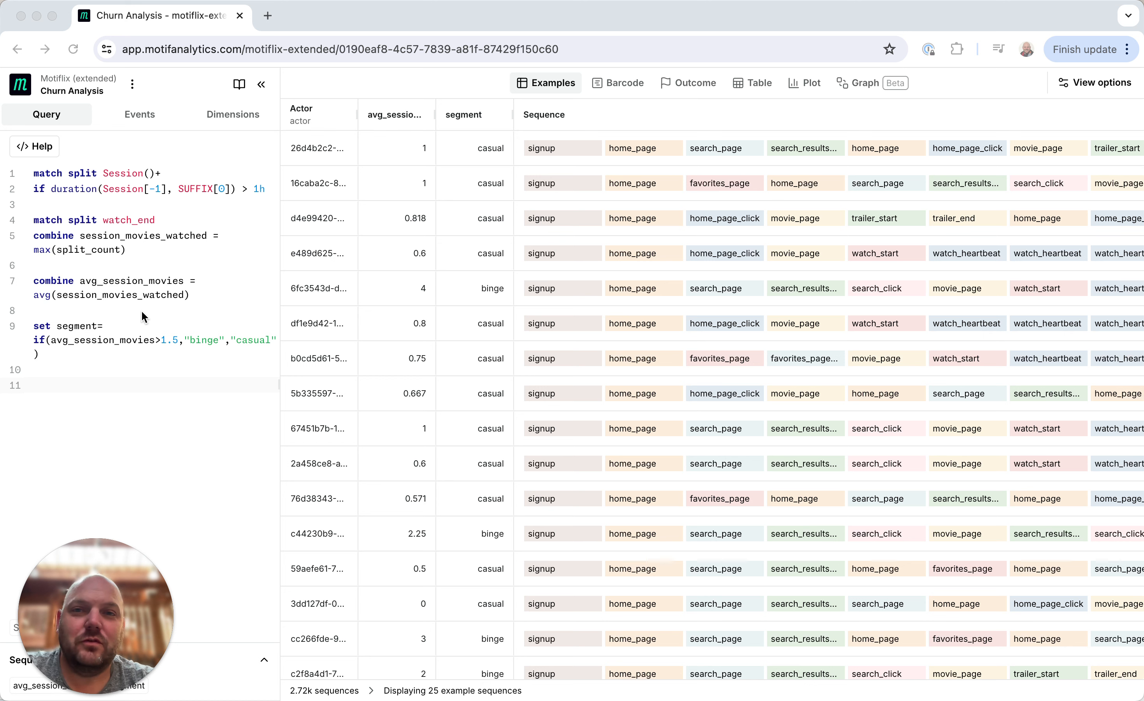
double_click(204, 340)
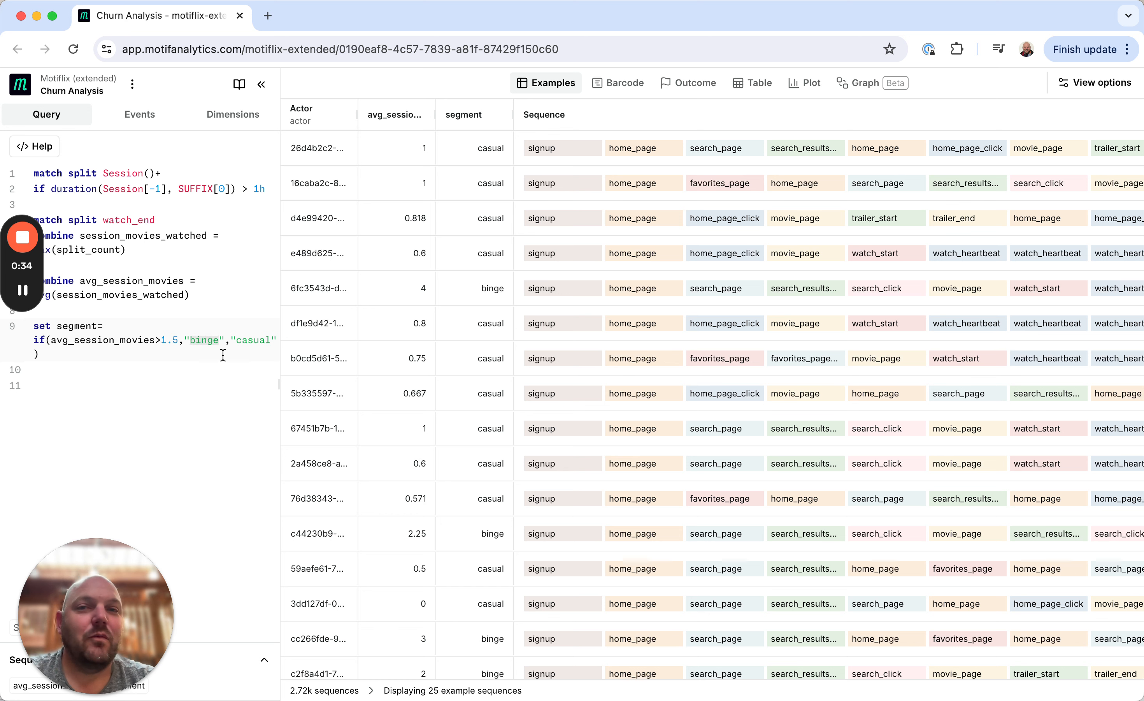
double_click(259, 340)
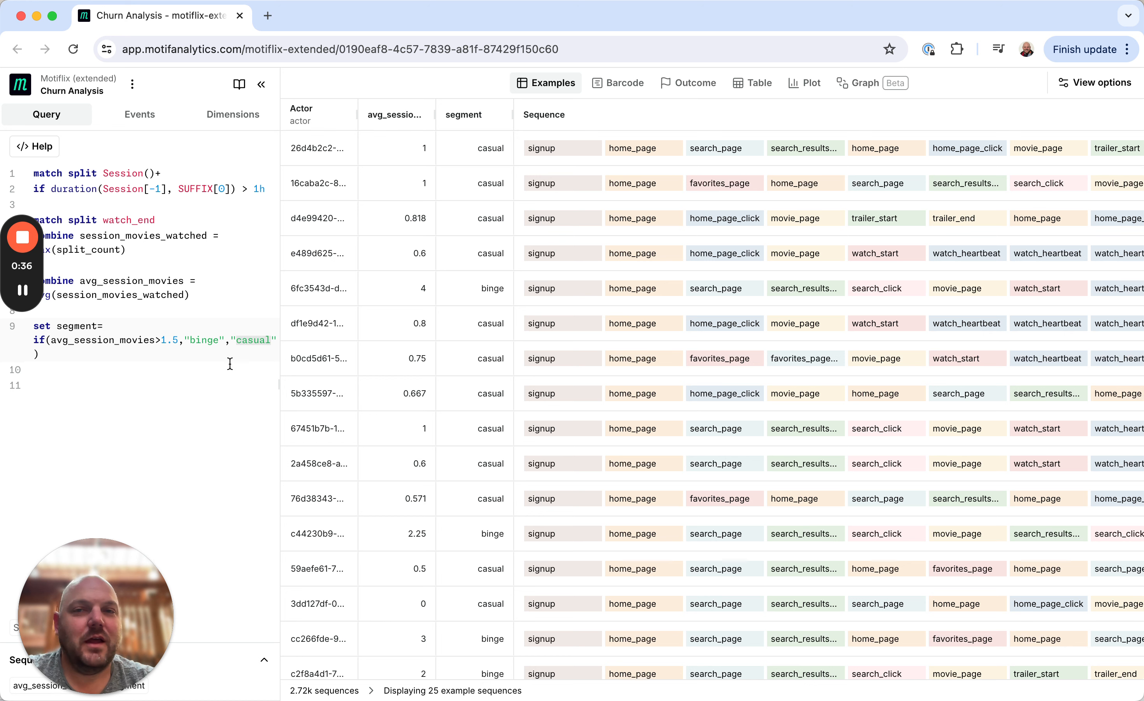
Step: Prompt Query Copilot to "add a dimension to each event with the time gap to the following event" and accept the suggested code
left_click(204, 382)
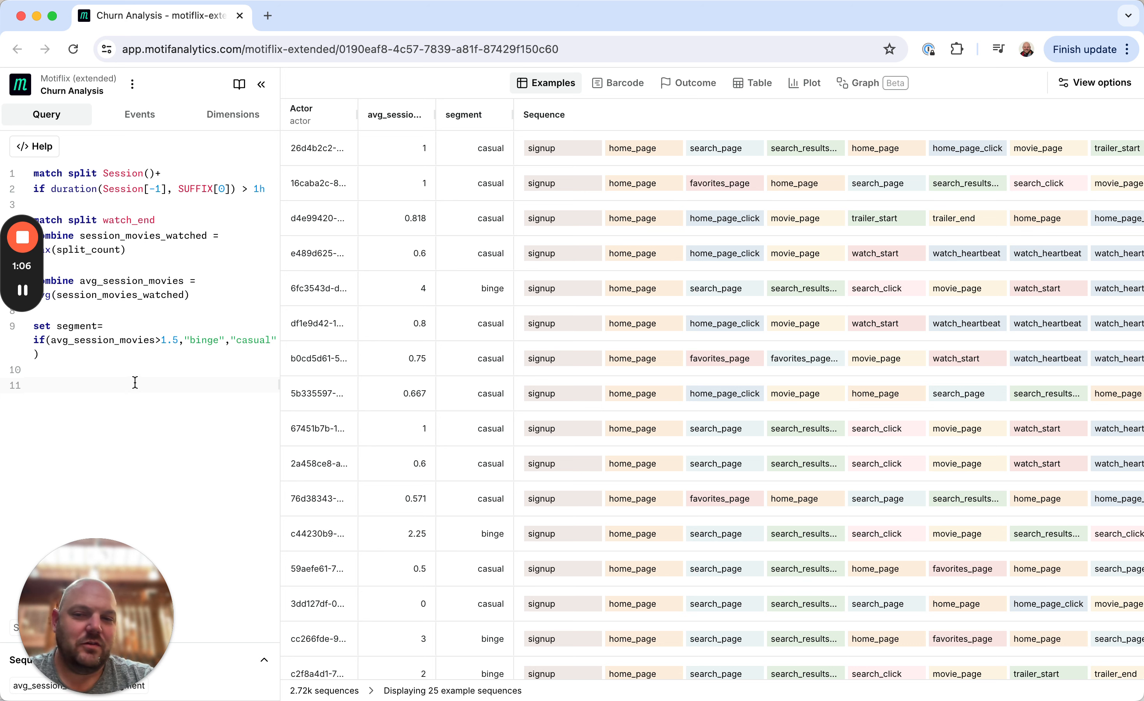
type("\\")
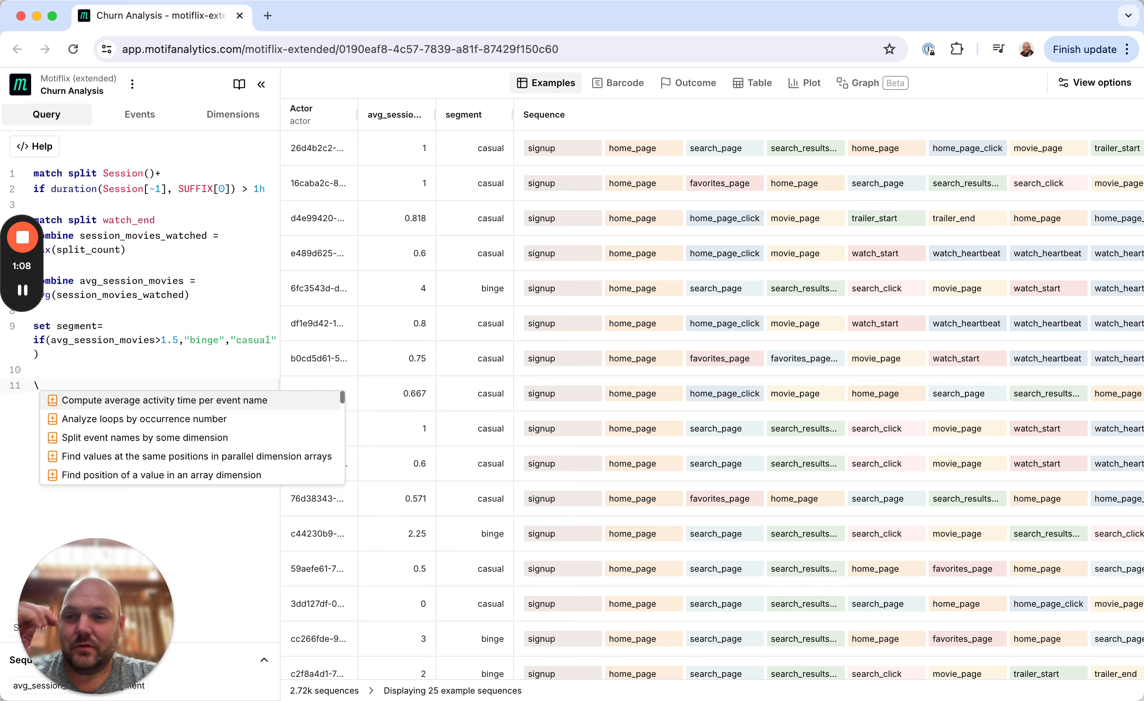
type("add a dimens")
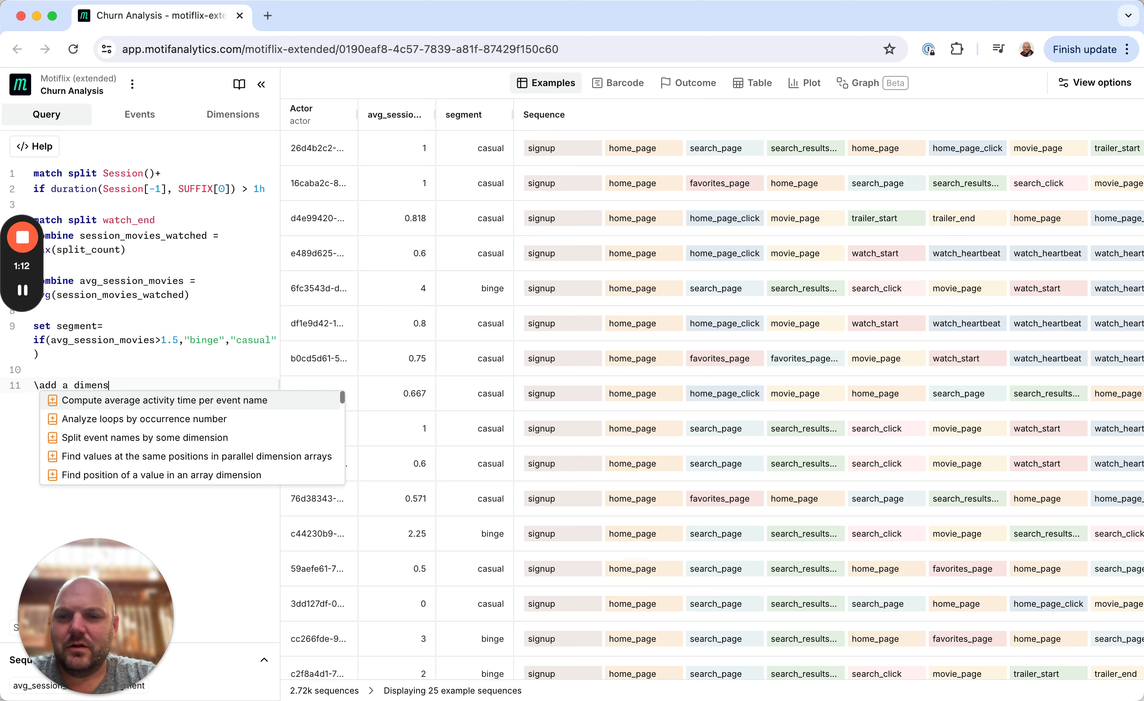
type("ion to each event with teh t")
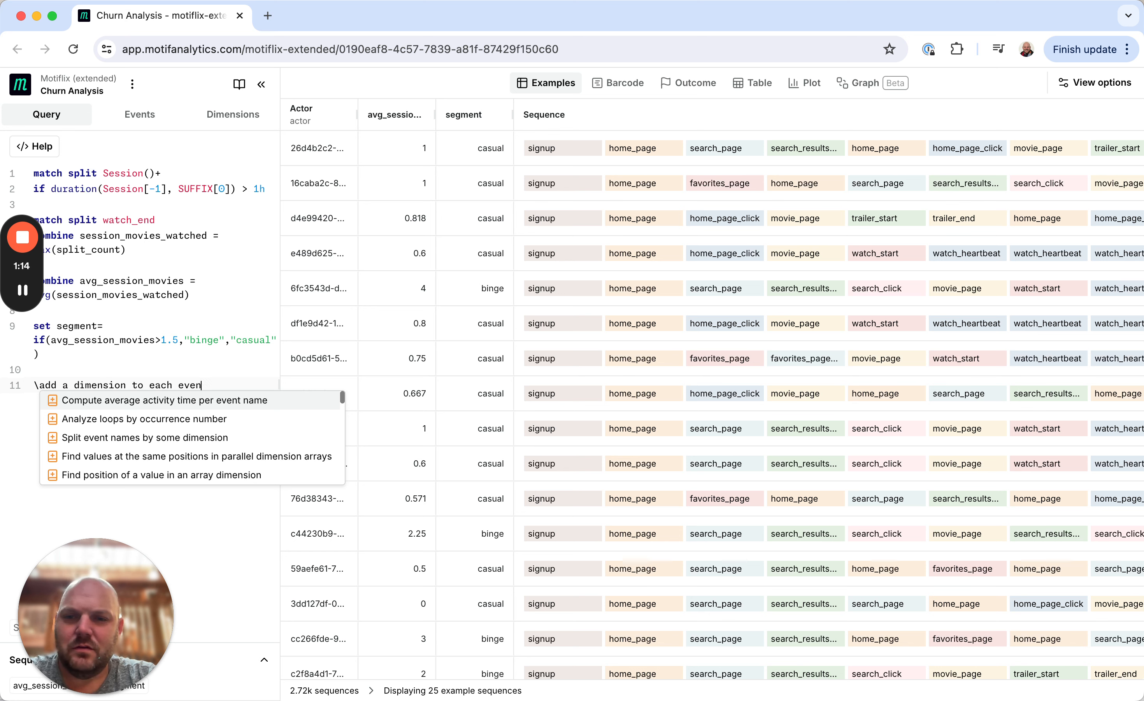
key("BackSpace")
key("BackSpace")
key("BackSpace")
key("BackSpace")
type("he t")
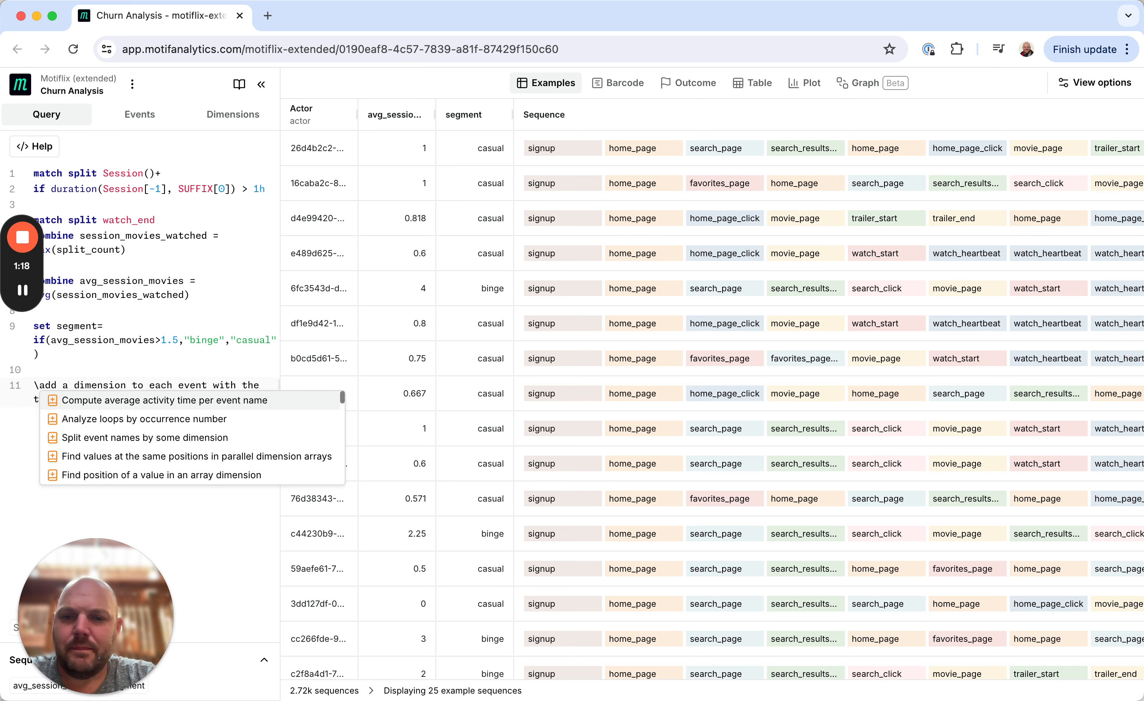
type("ime gap to the following event")
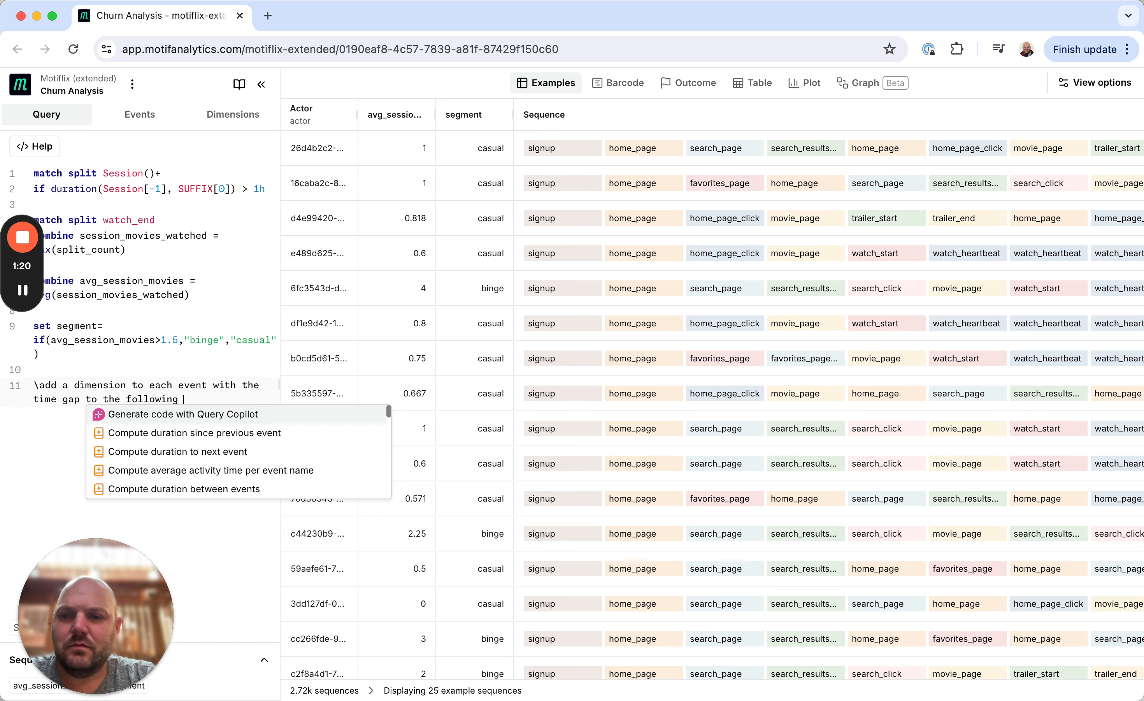
left_click(283, 415)
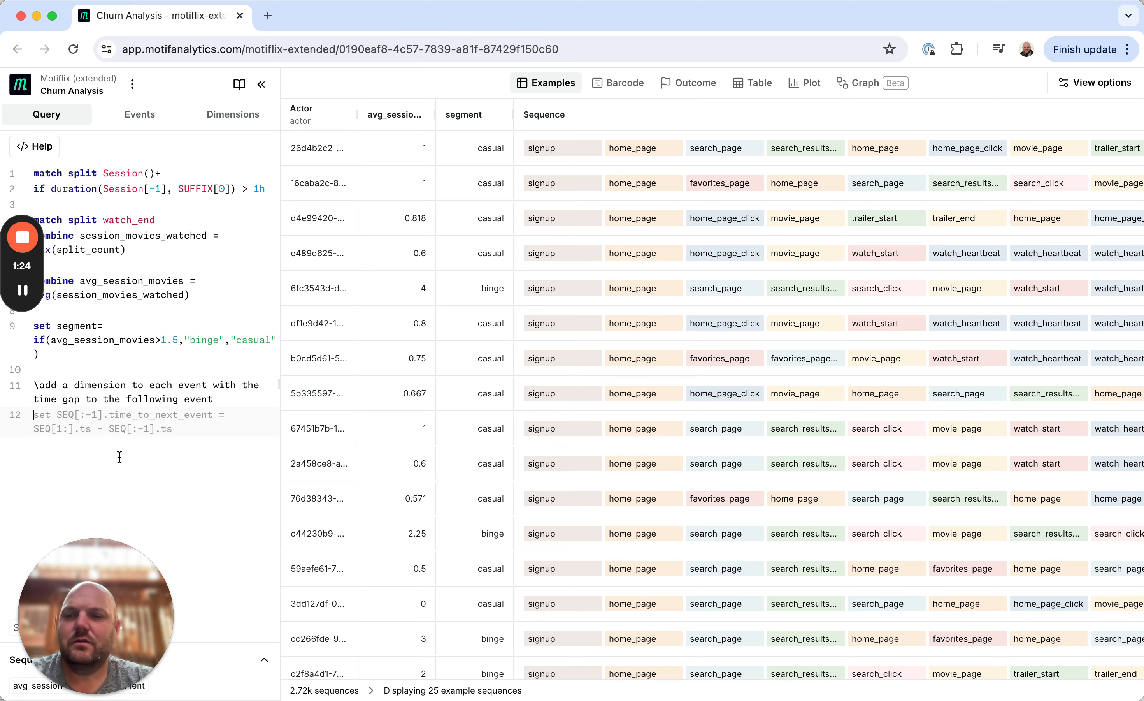
key("Tab")
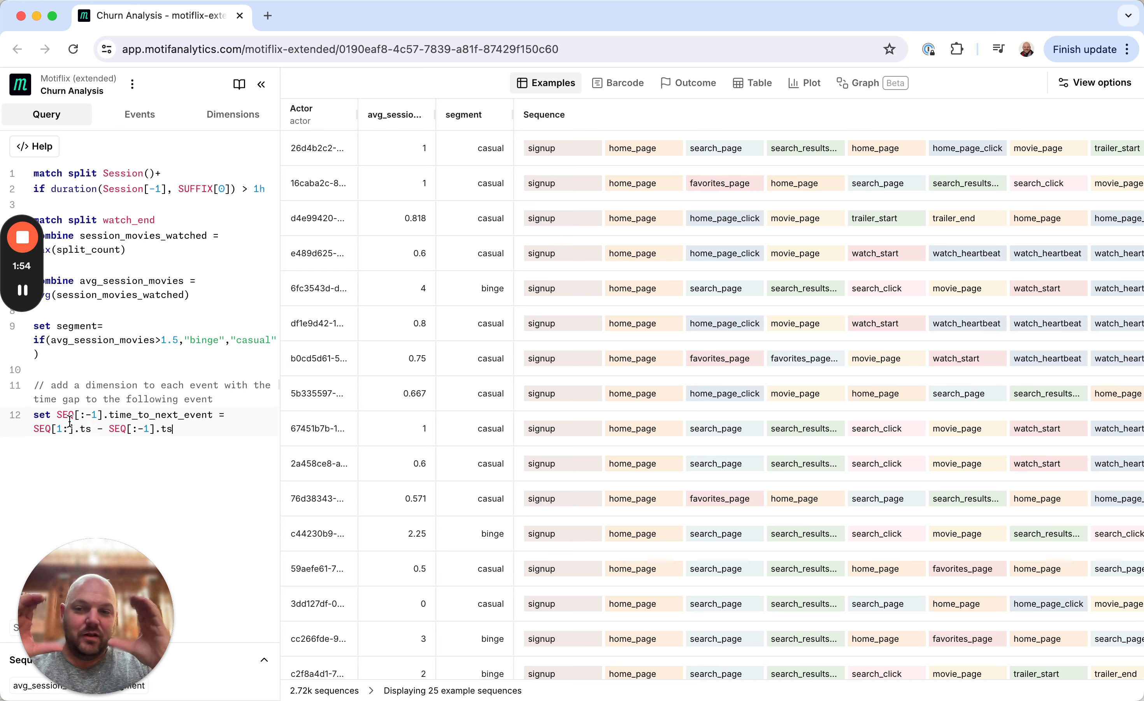
Step: Start a new line below the time_to_next_event code and inspect the event dimensions of the first actor's signup event
double_click(150, 411)
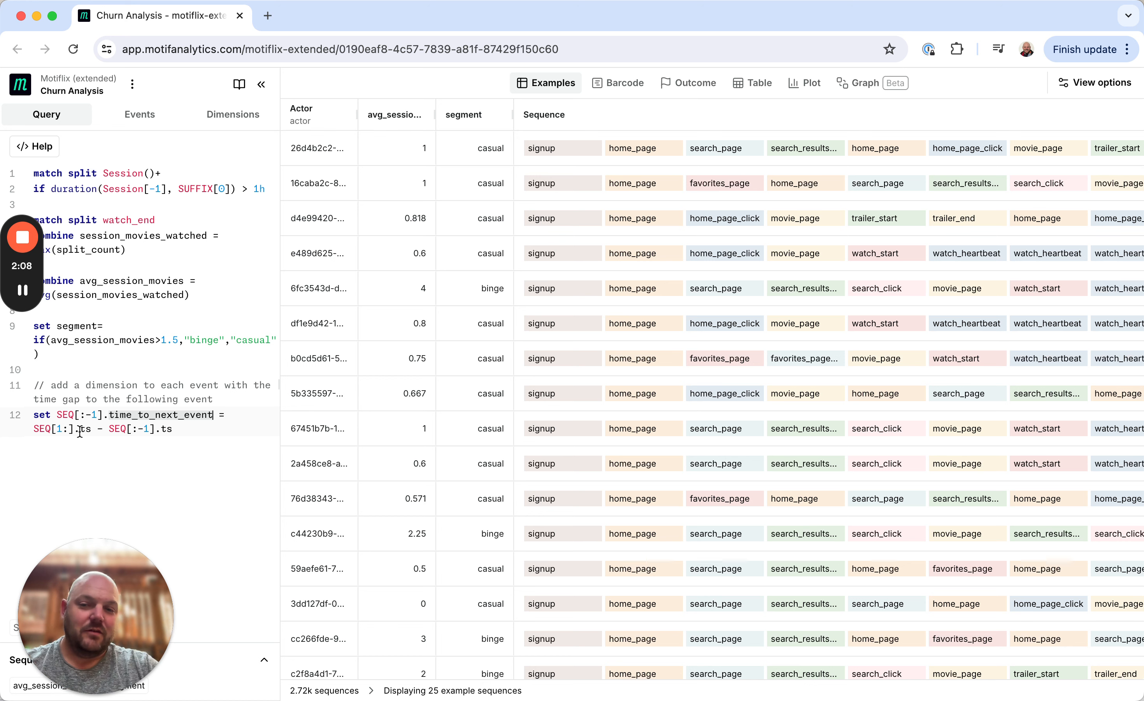
left_click(52, 428)
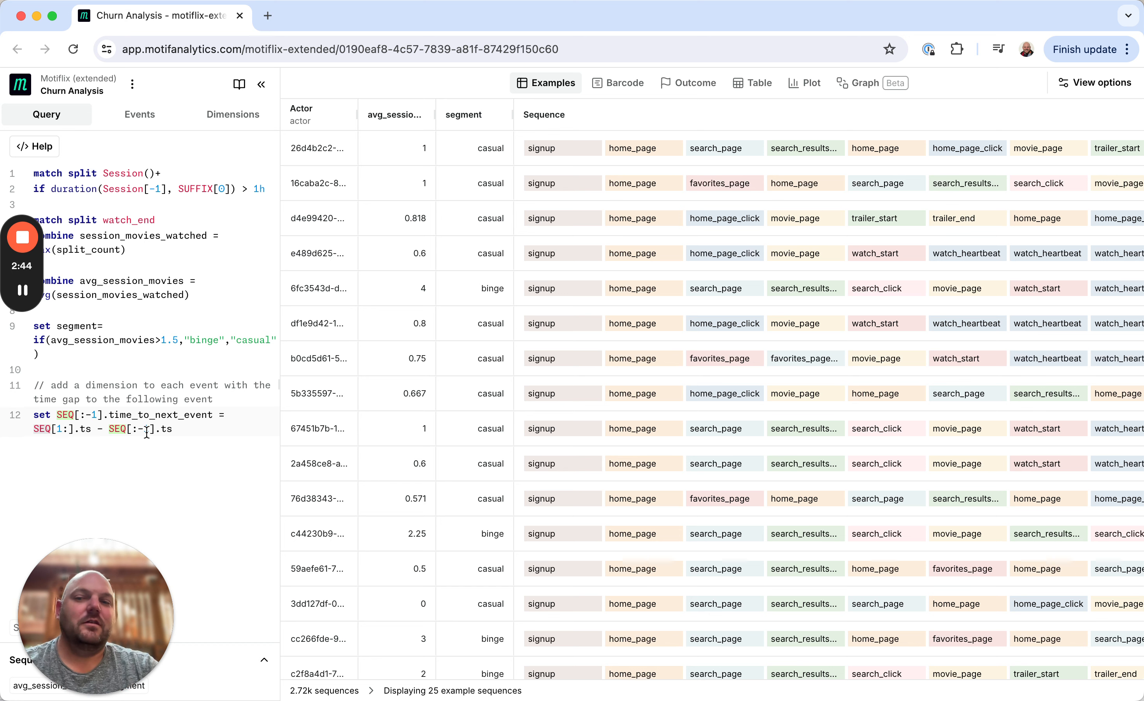
left_click(189, 430)
key("Return")
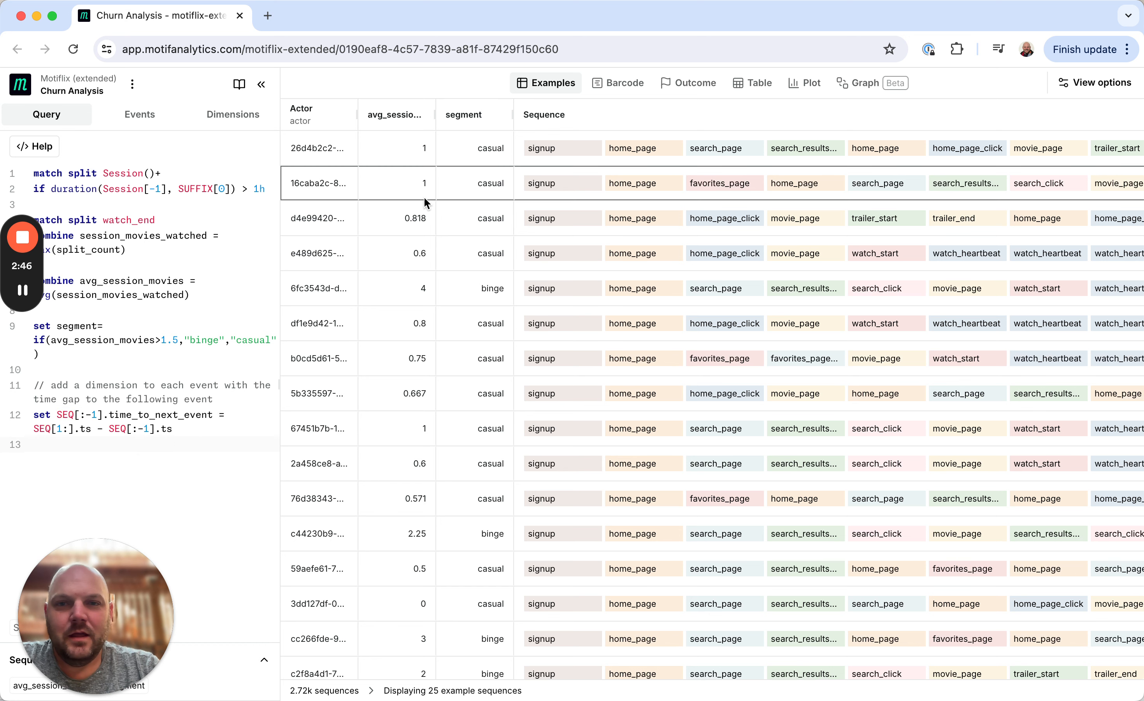
mouse_move(560, 151)
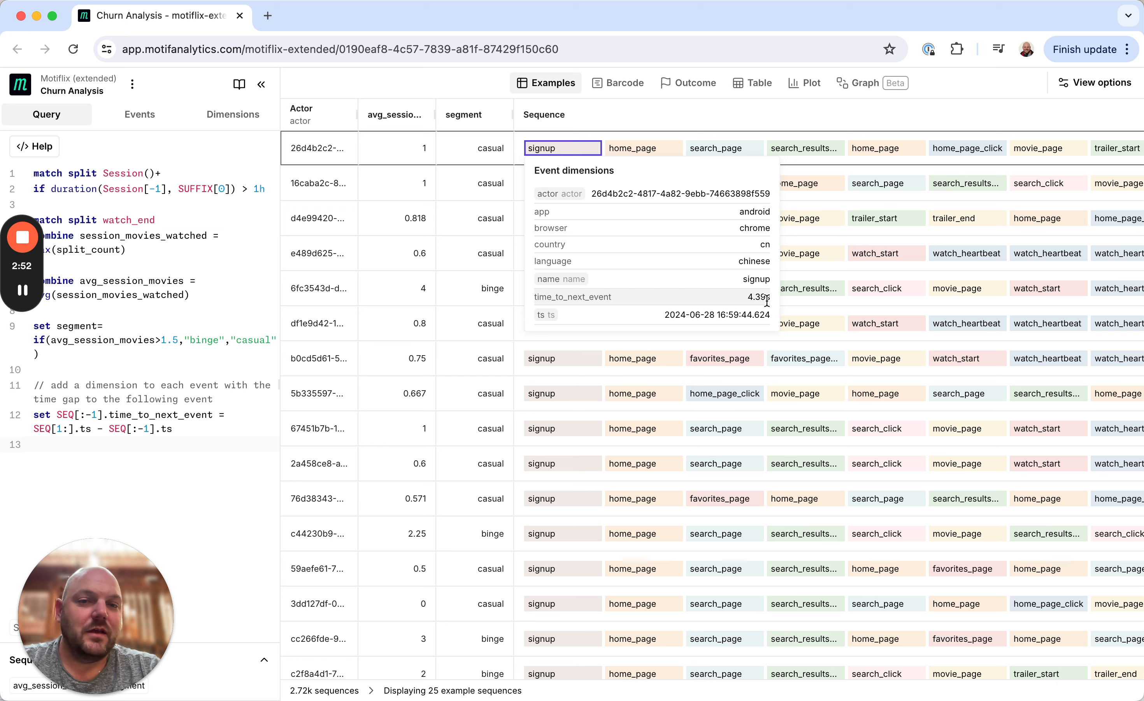
Step: Generate a session split with the Query Copilot prompt "session" and set its duration threshold to 1h
left_click(201, 446)
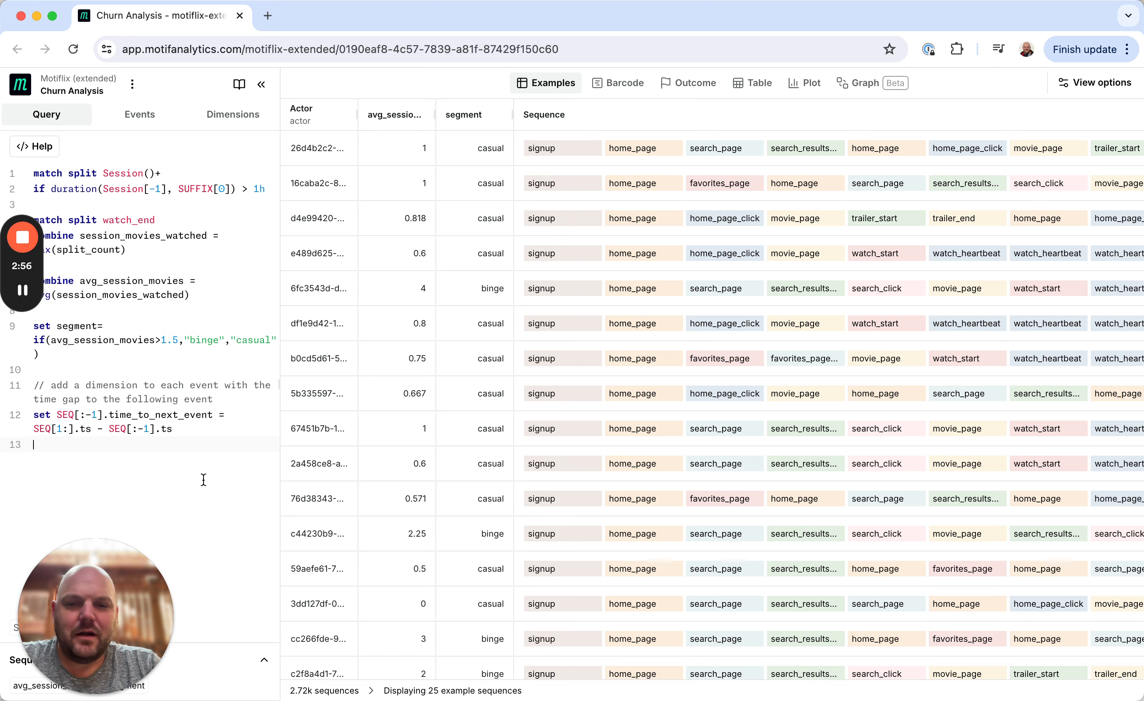
key("Return")
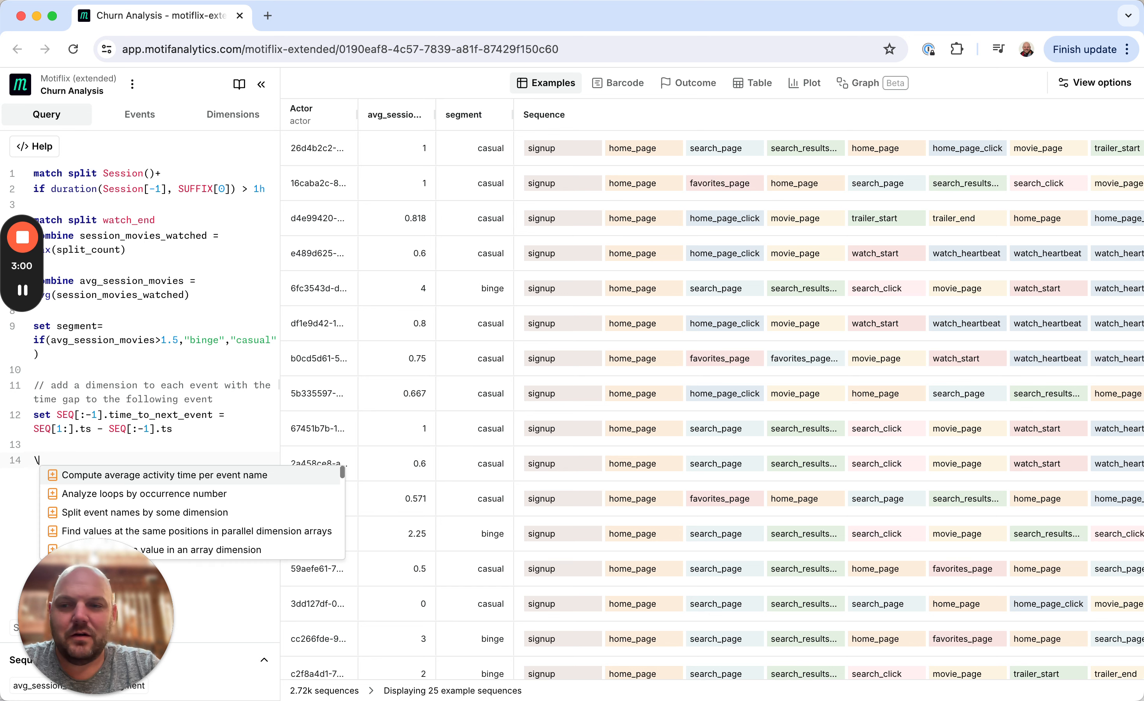
type("session")
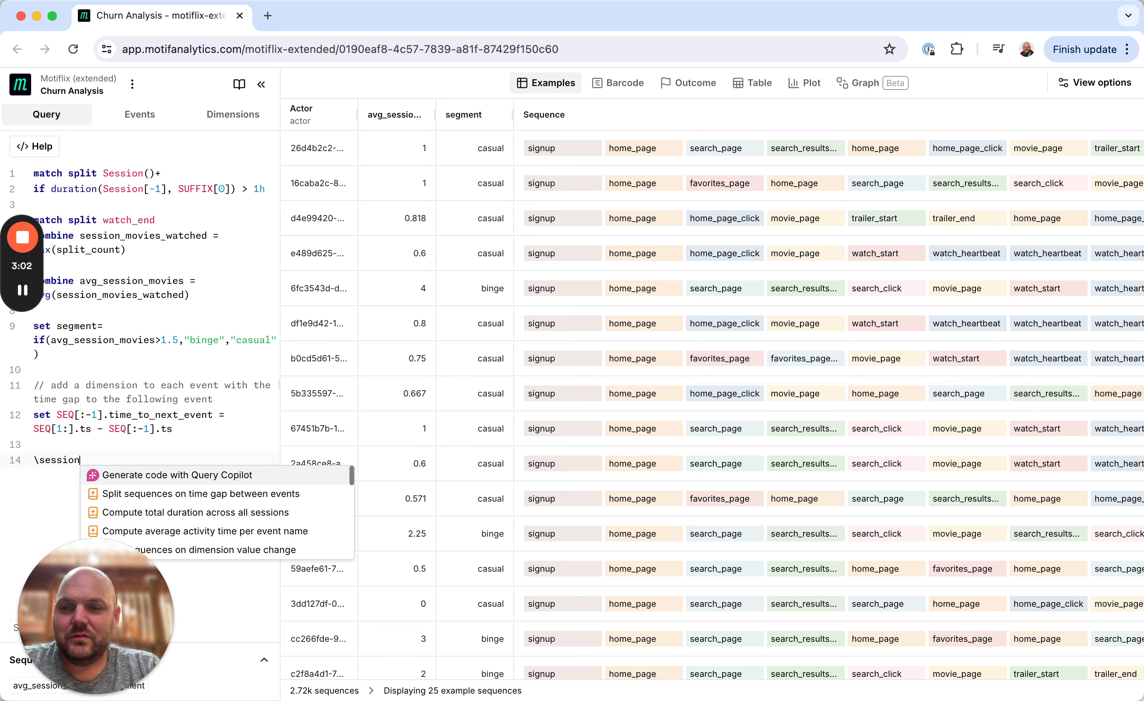
left_click(202, 475)
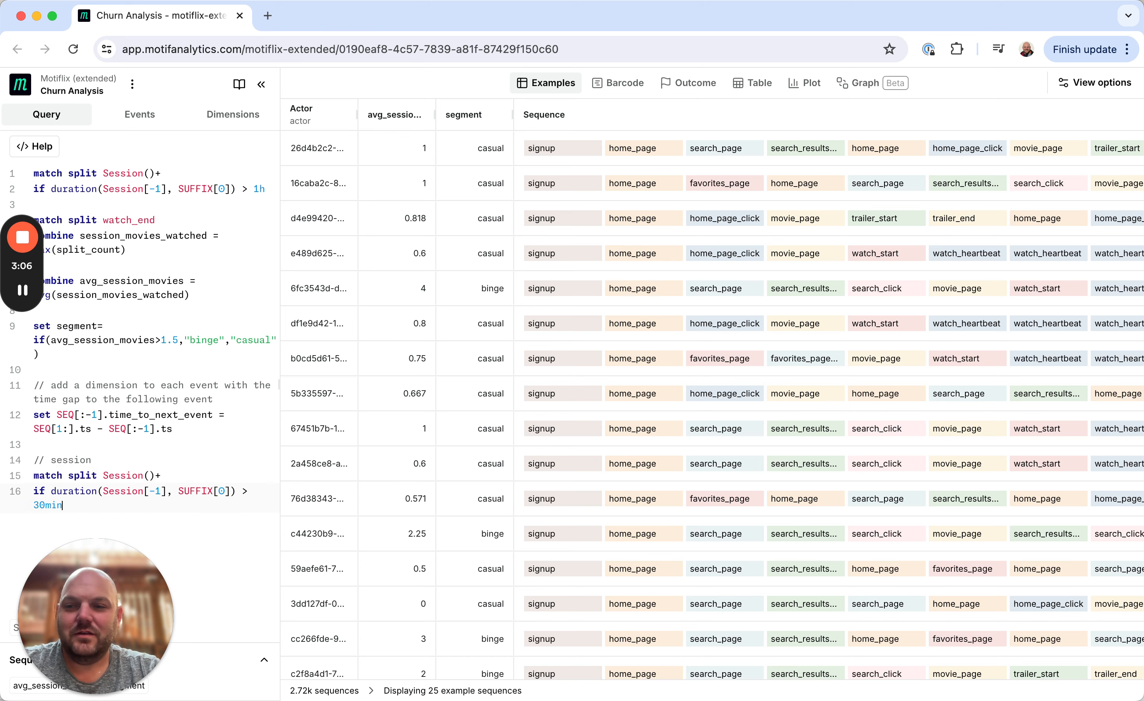
scroll(130, 482, "down", 1)
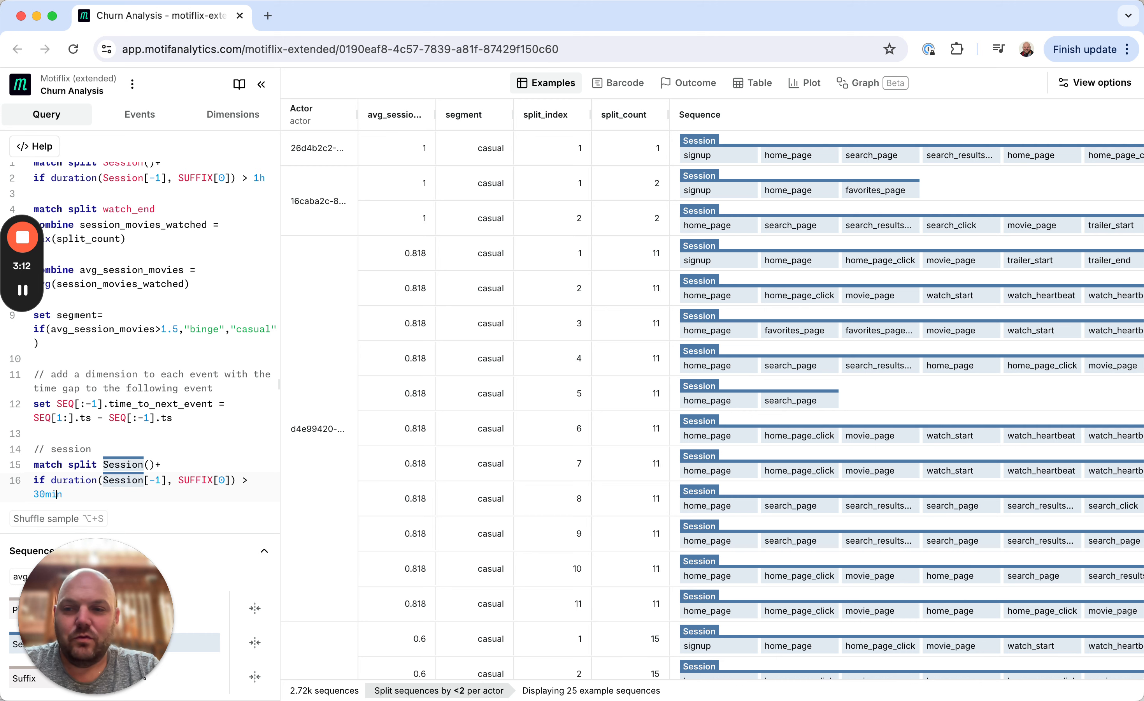
key("super+z")
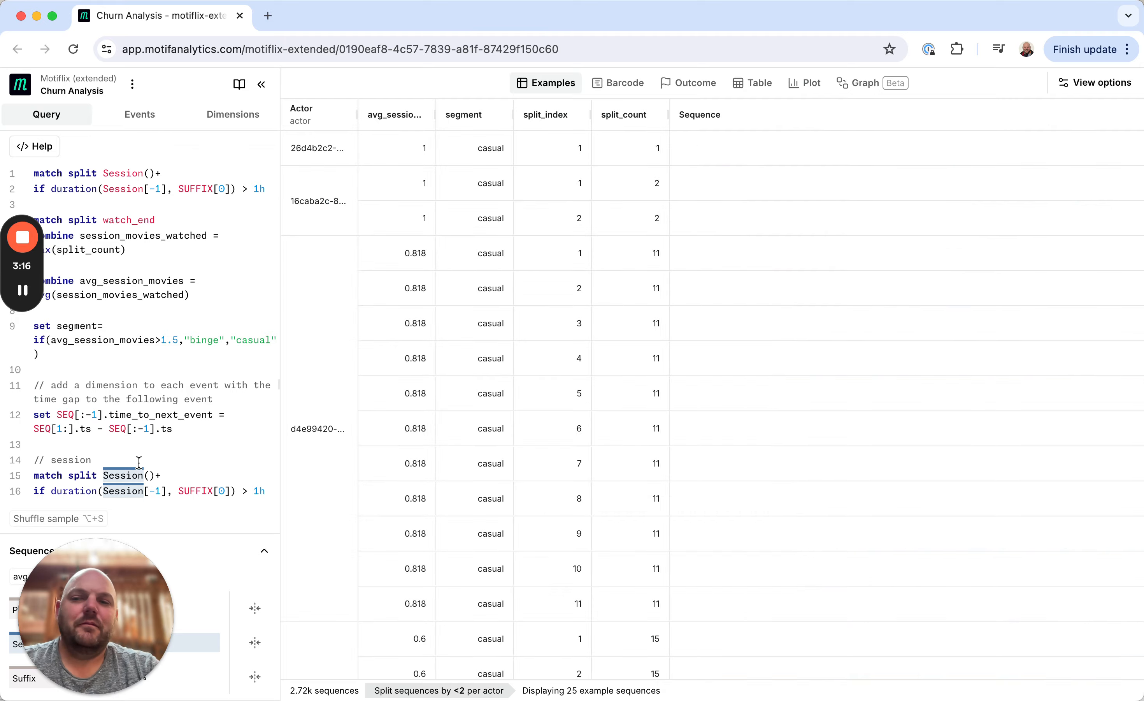
Step: Begin a set statement for the dimension time_gap below the session split, taking its value from the Session tag
key("Return")
key("Return")
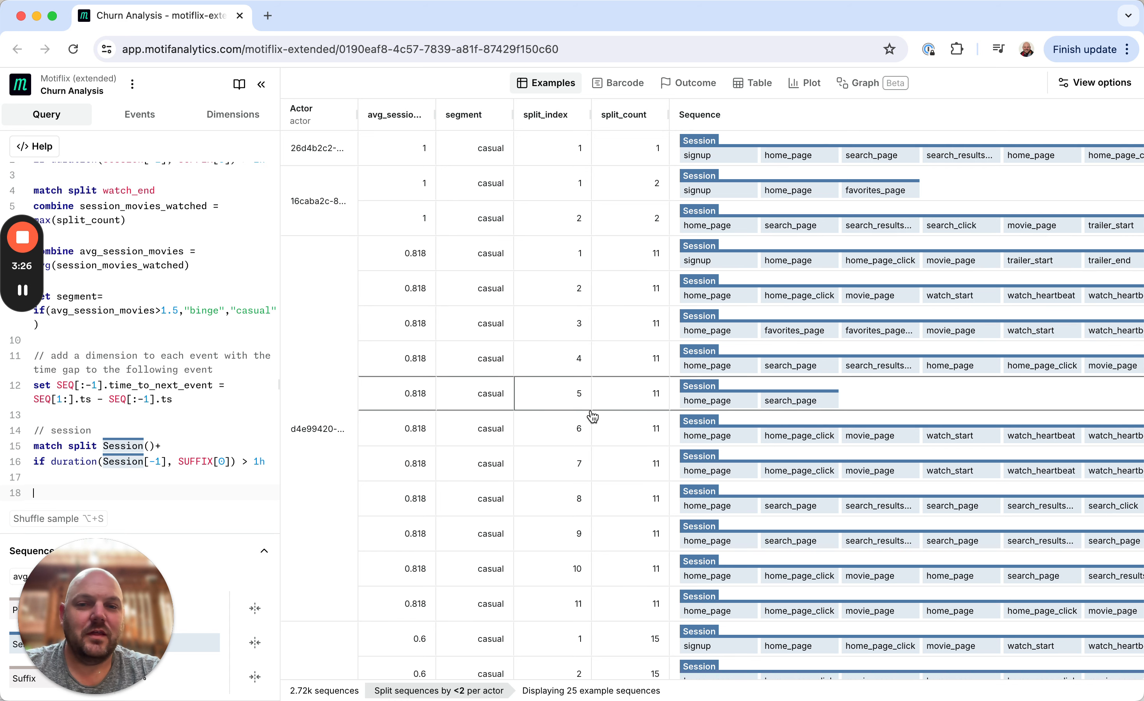
left_click(161, 480)
key("Down")
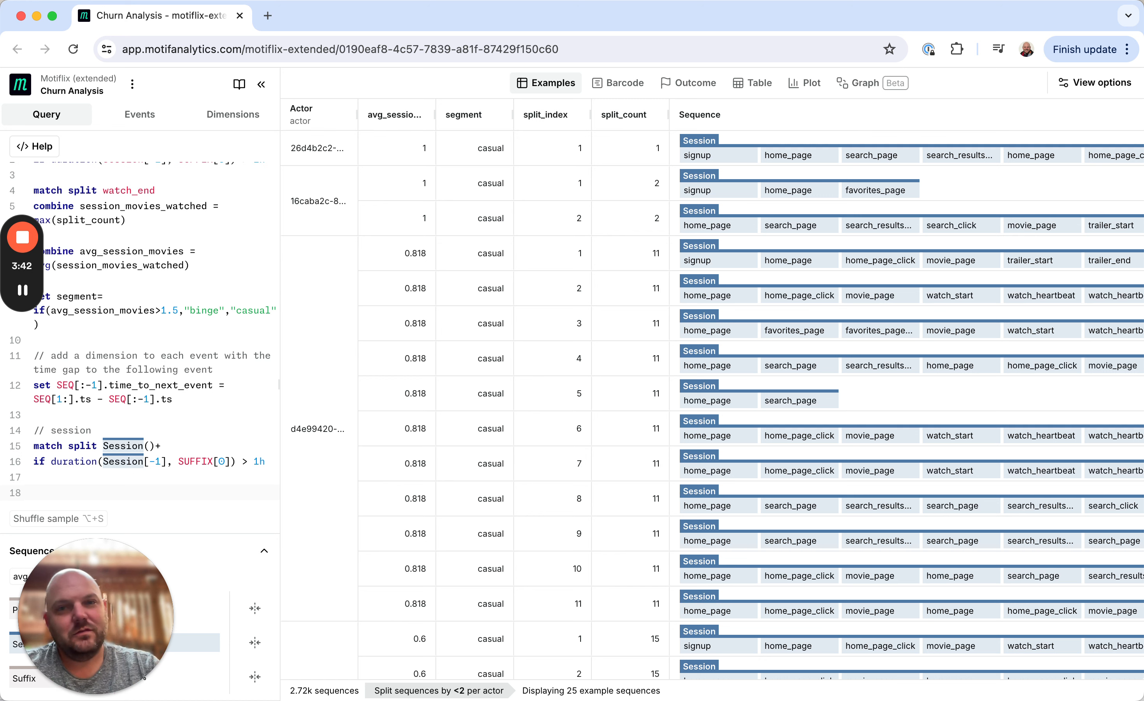
type("et ime_")
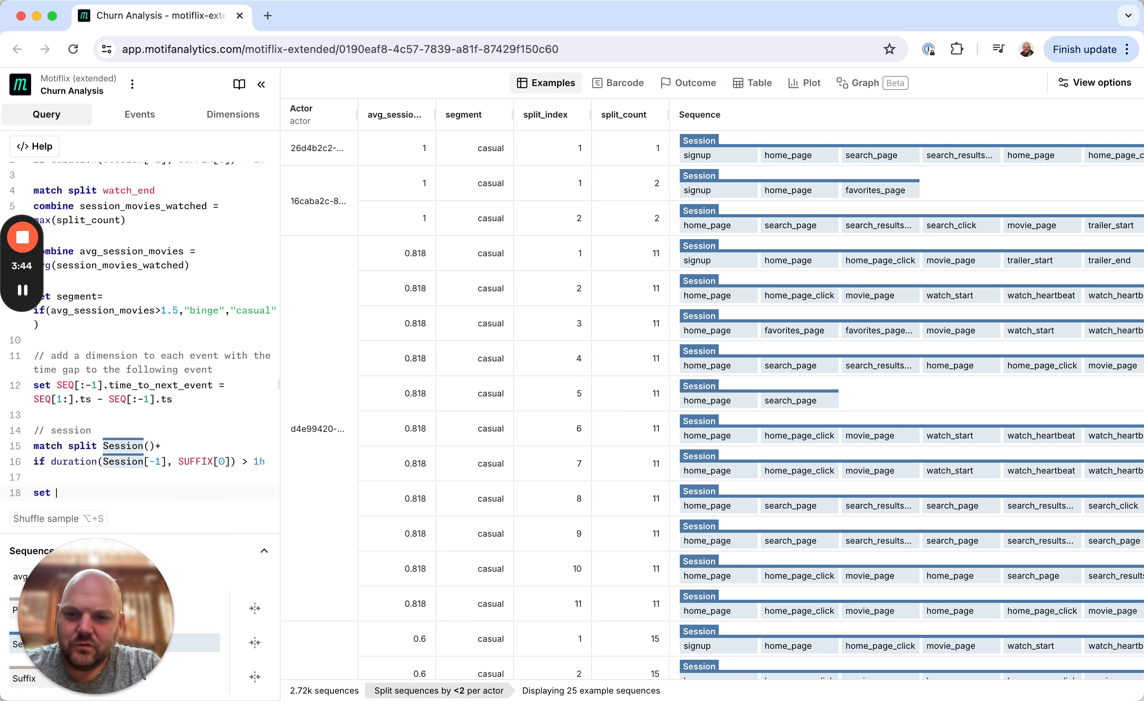
key("BackSpace")
key("BackSpace")
key("BackSpace")
key("BackSpace")
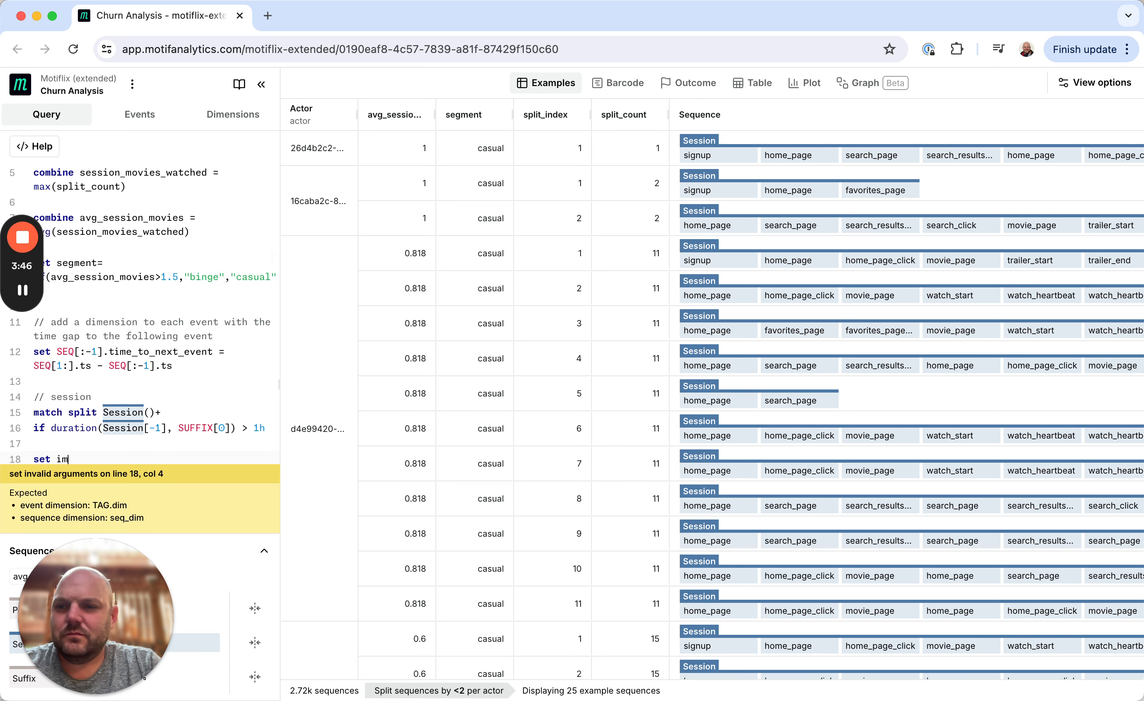
type("time_gap")
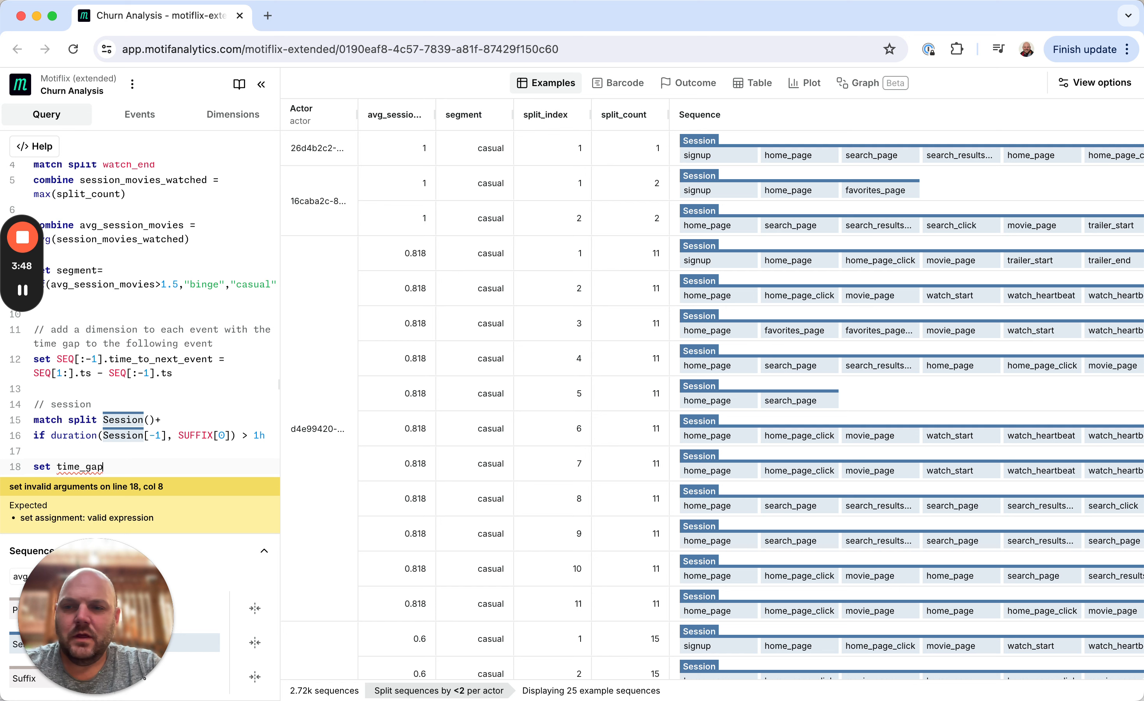
type(" =")
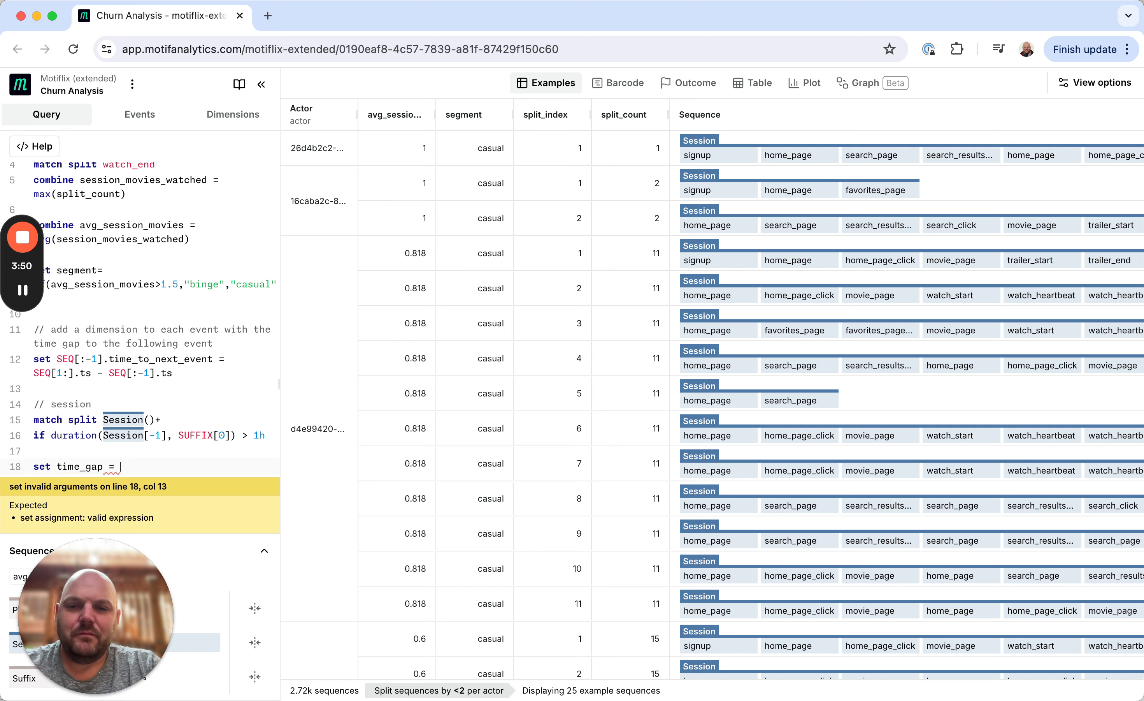
type(" Session")
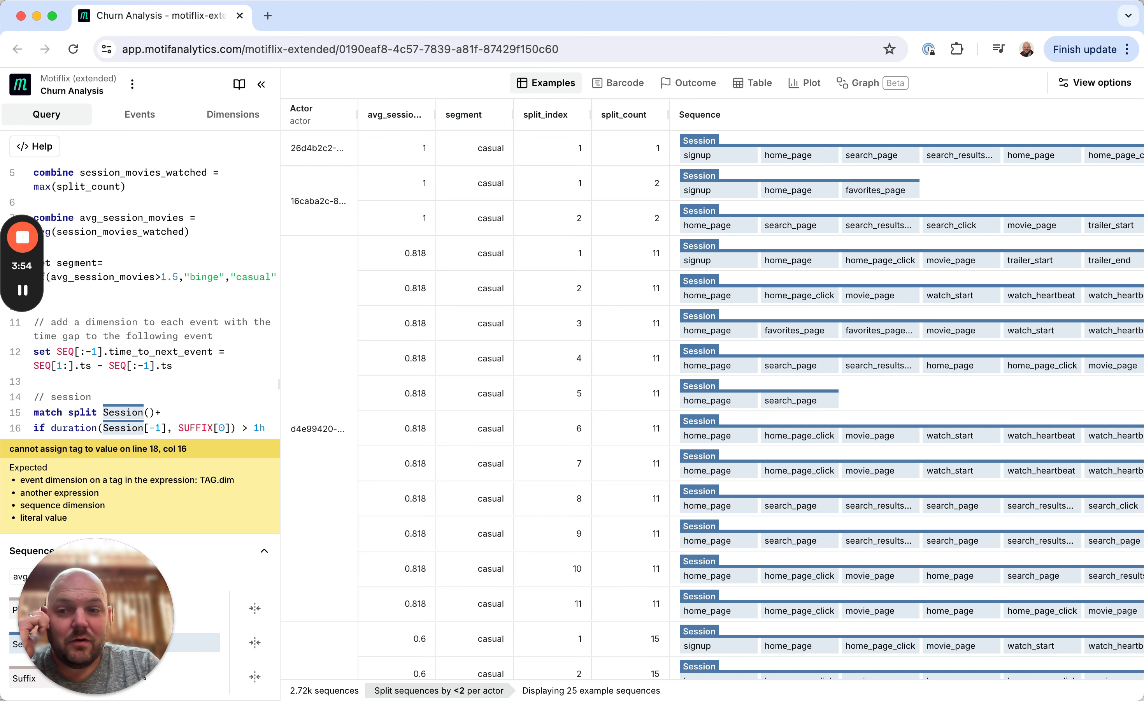
Step: Complete the time_gap expression as Session[-1].time_to_next_event
right_click(162, 383)
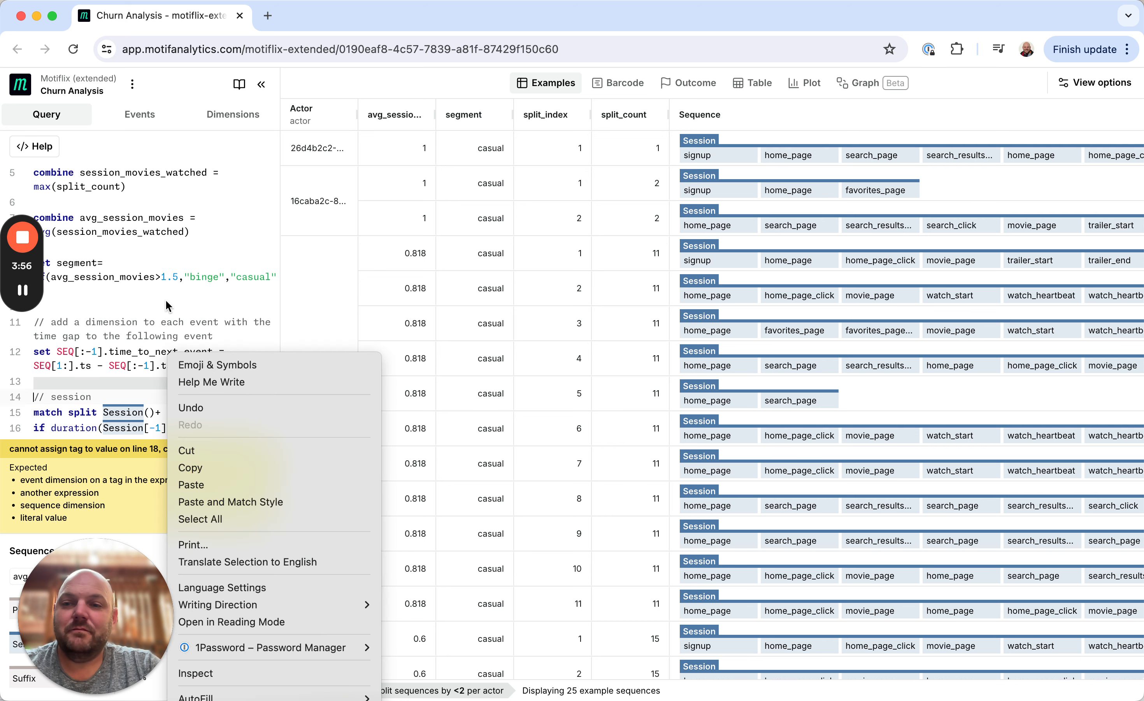
left_click(115, 391)
scroll(128, 410, "down", 1)
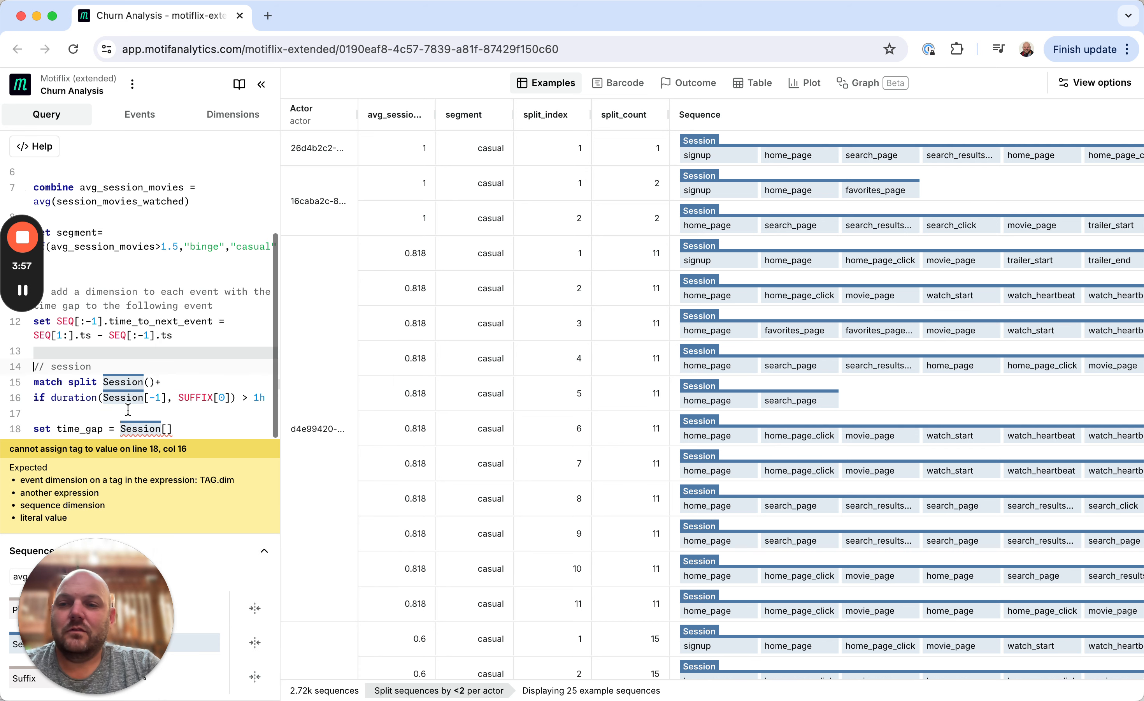
left_click(166, 429)
type("-1]")
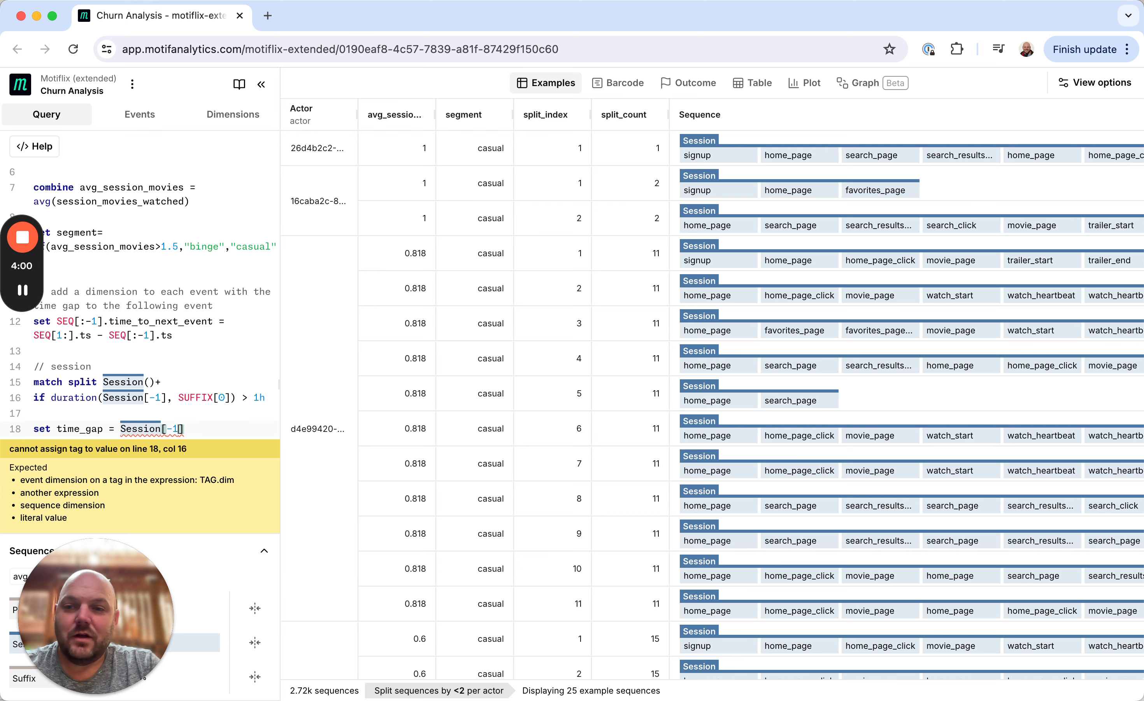
type(".time")
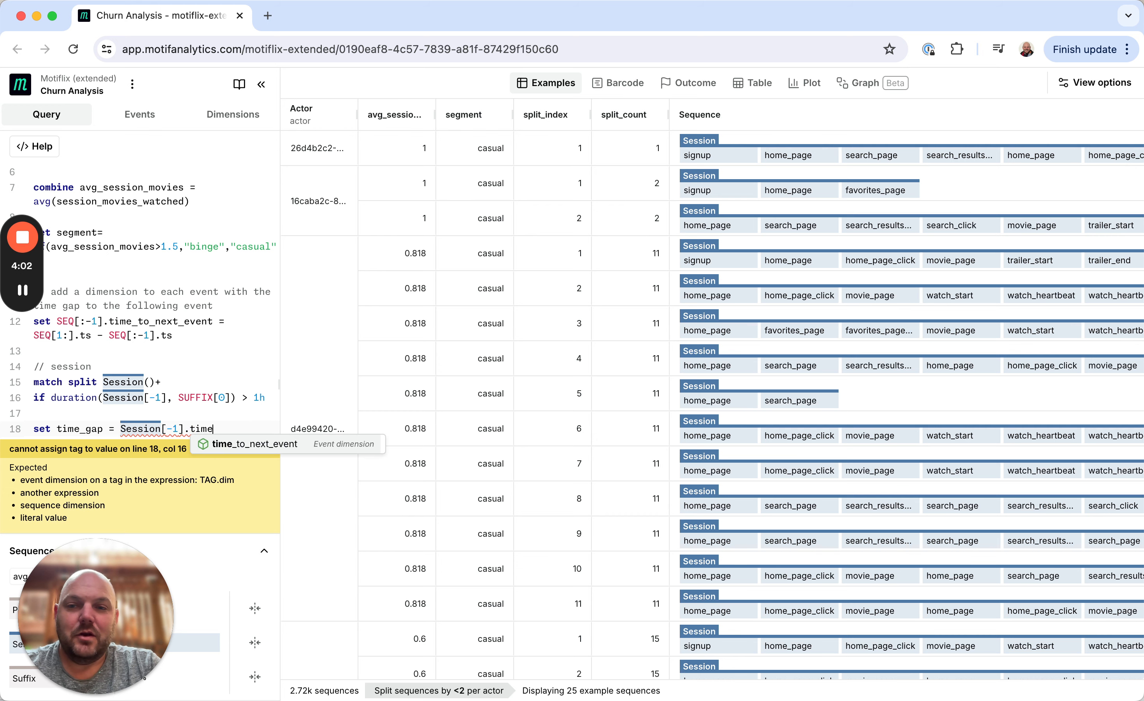
type("_to_next_event")
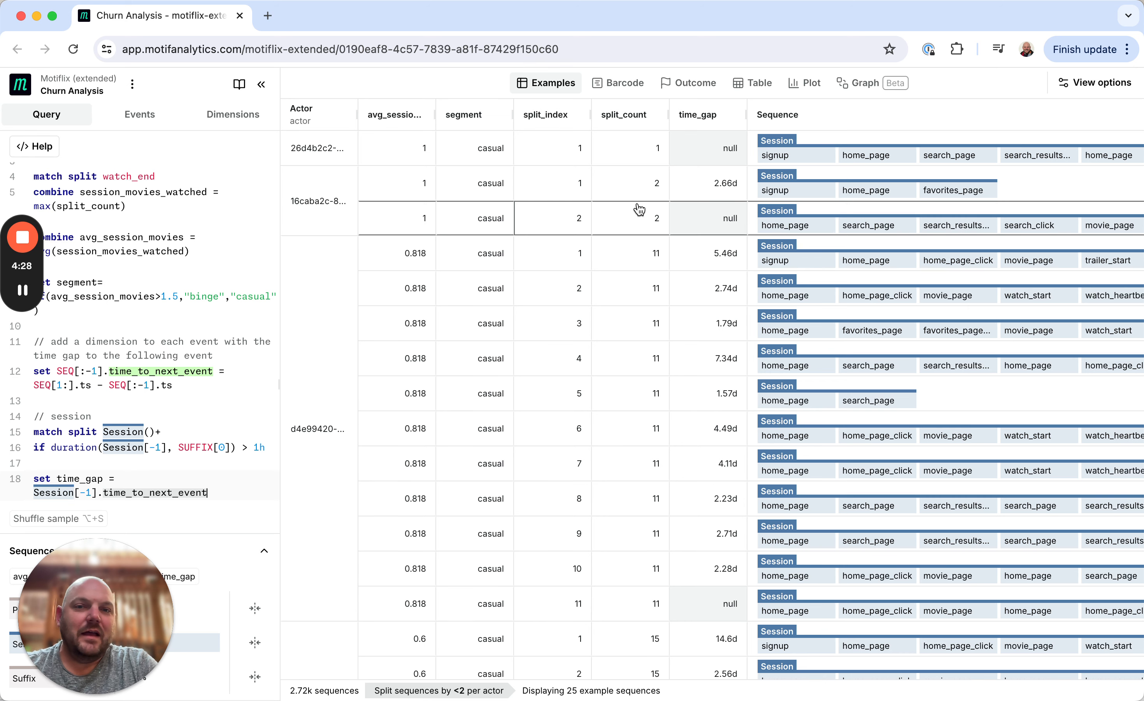
Step: Examine the time_gap values across the example actors' sessions
scroll(717, 406, "down", 2)
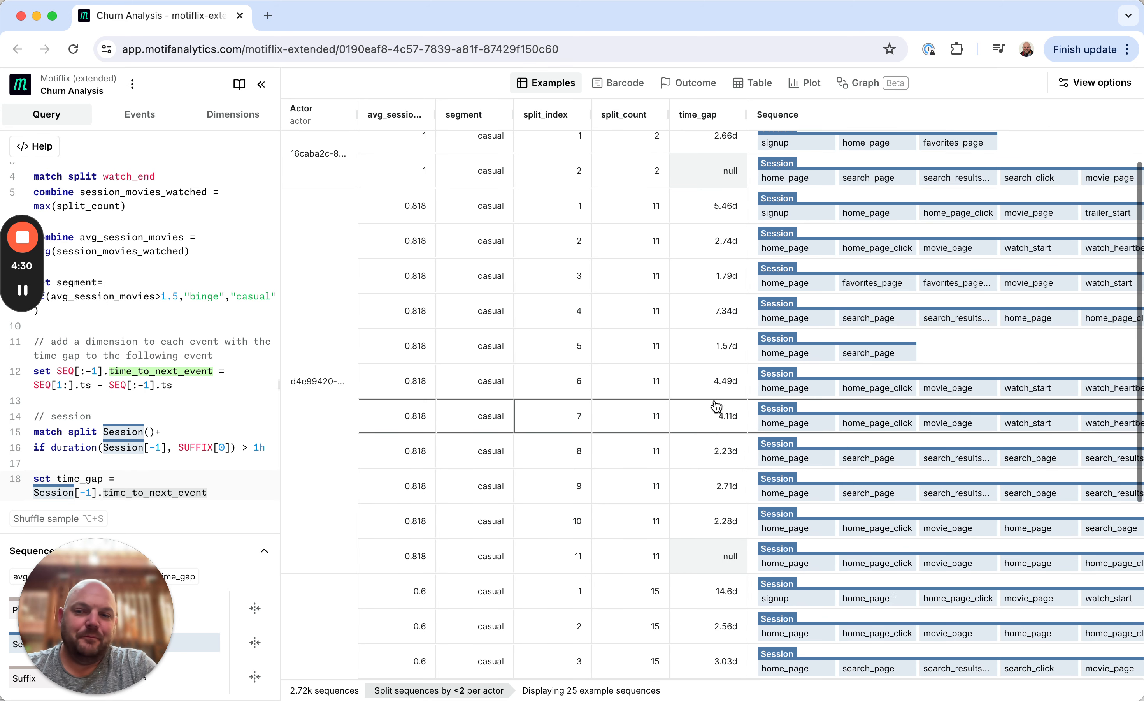
left_click(214, 494)
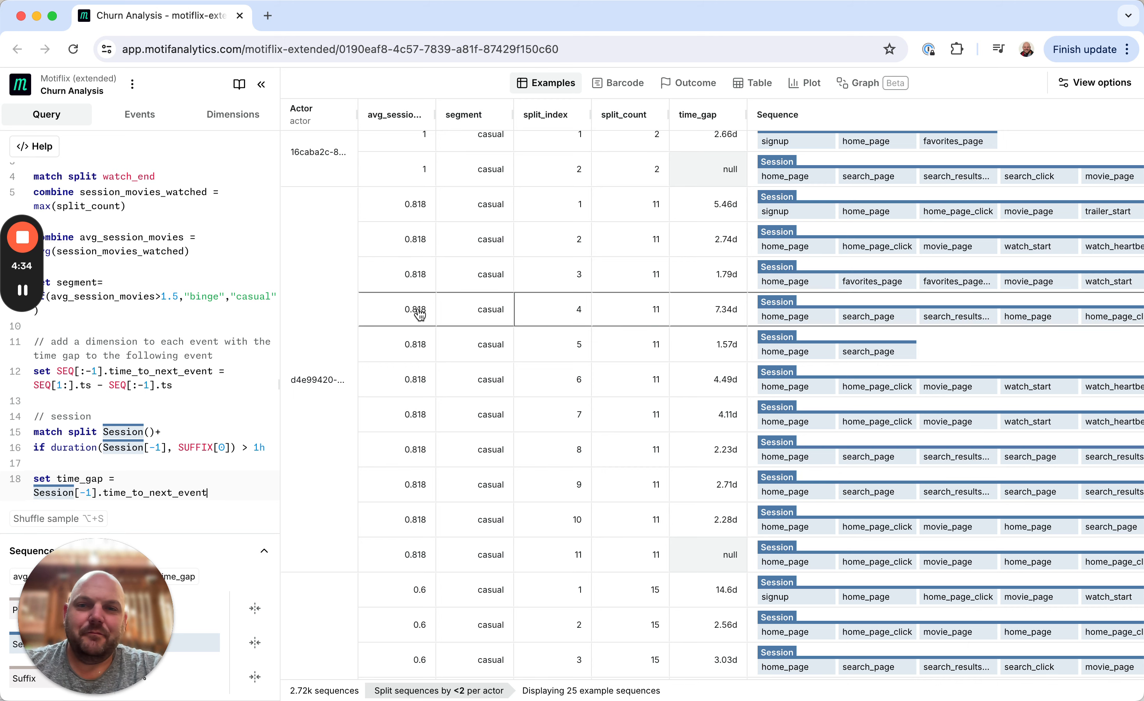
scroll(481, 332, "up", 2)
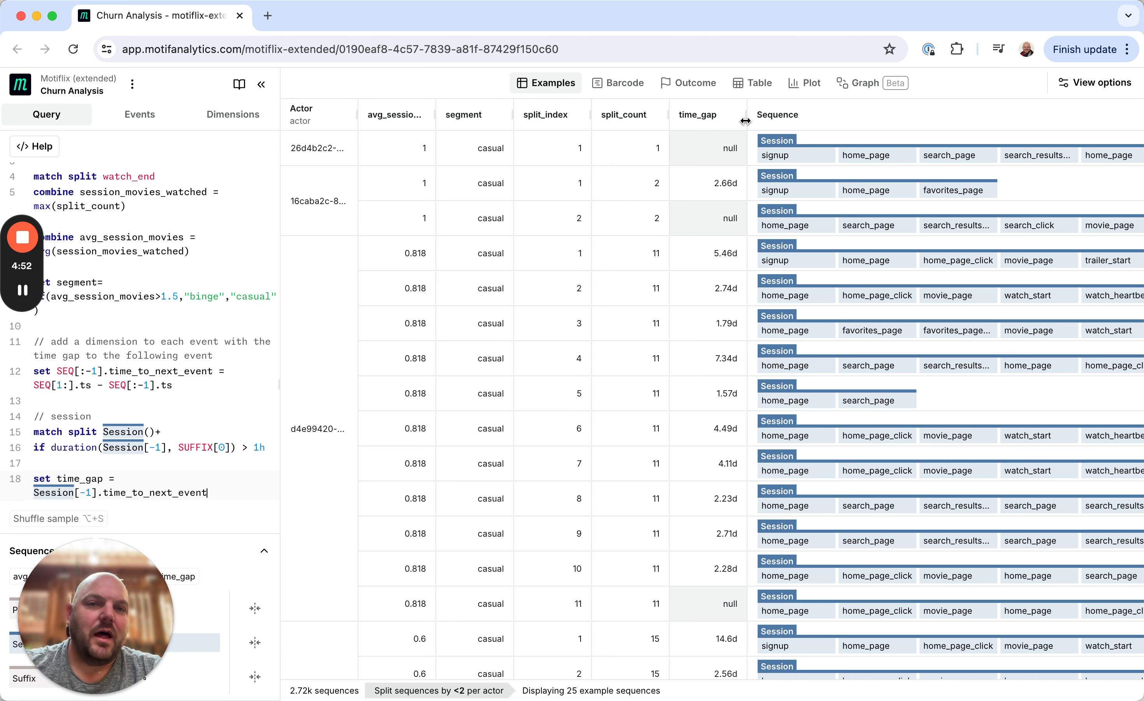
Step: Plot the query results as a bar chart with time_gap as the X axis dimension
left_click(806, 89)
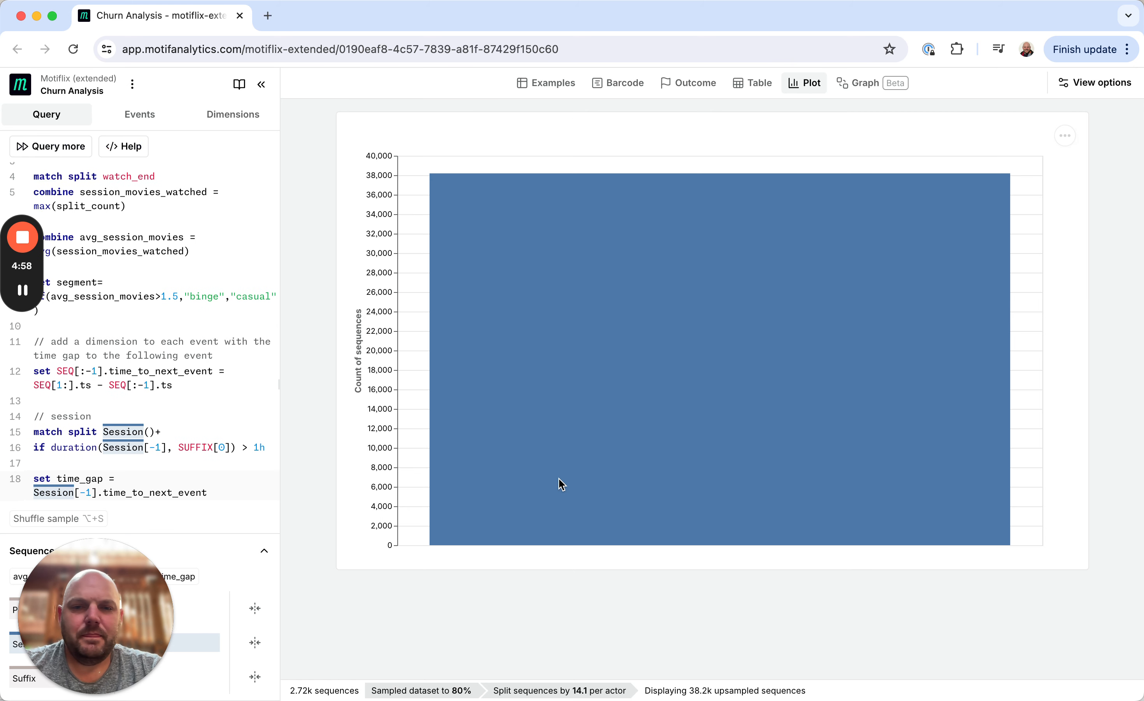
left_click(1093, 81)
left_click(978, 262)
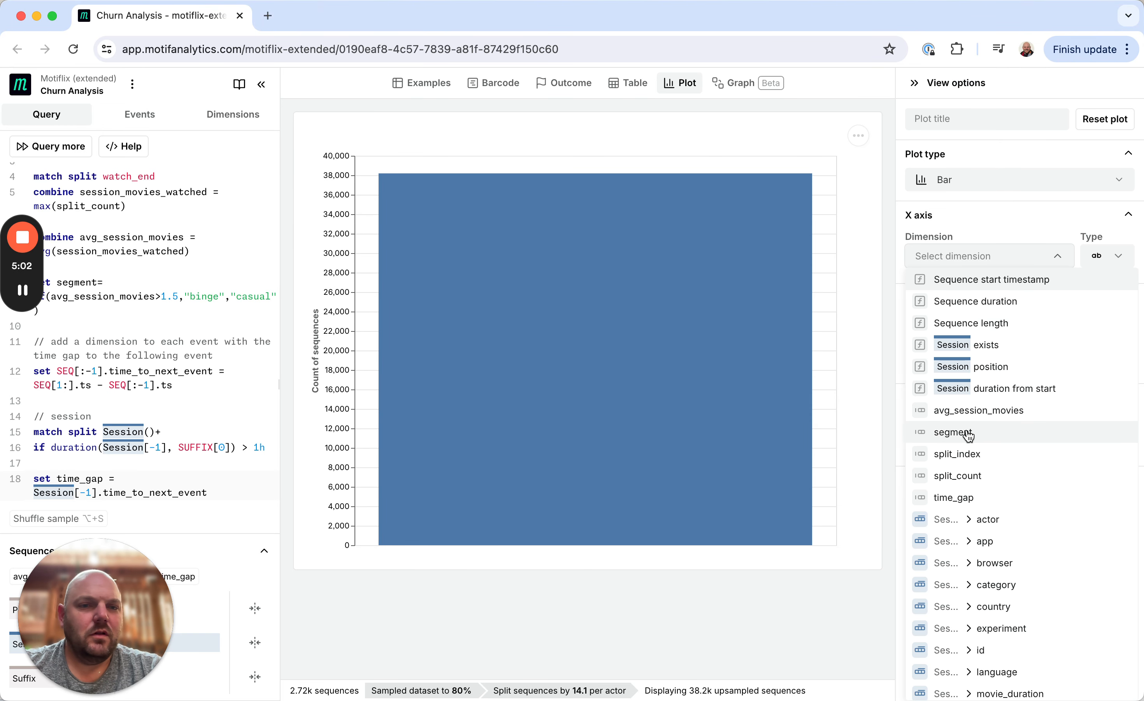
left_click(958, 496)
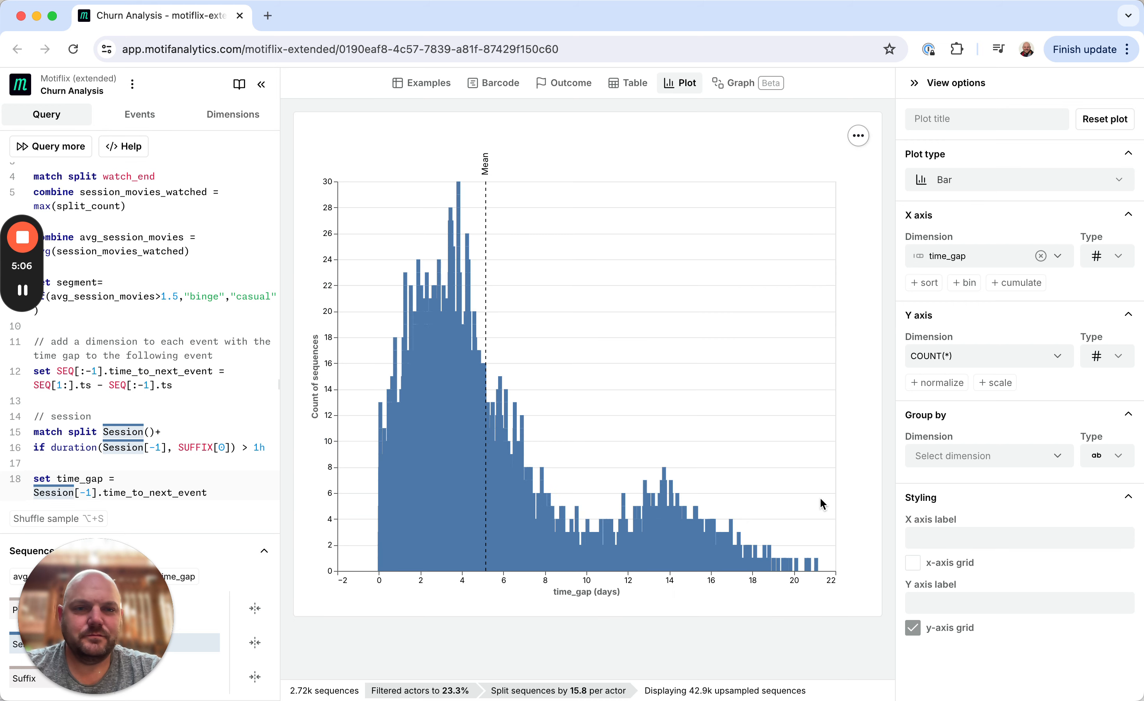
Step: Bin the plot's time_gap axis by day
left_click(965, 283)
left_click(969, 329)
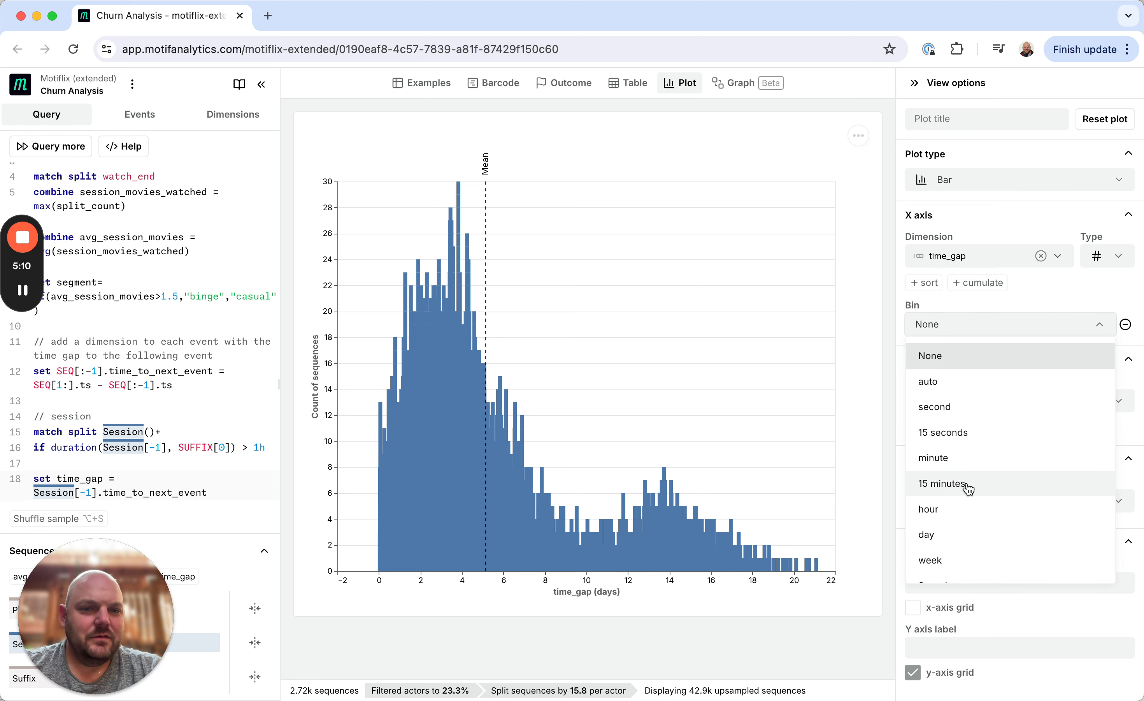
left_click(969, 538)
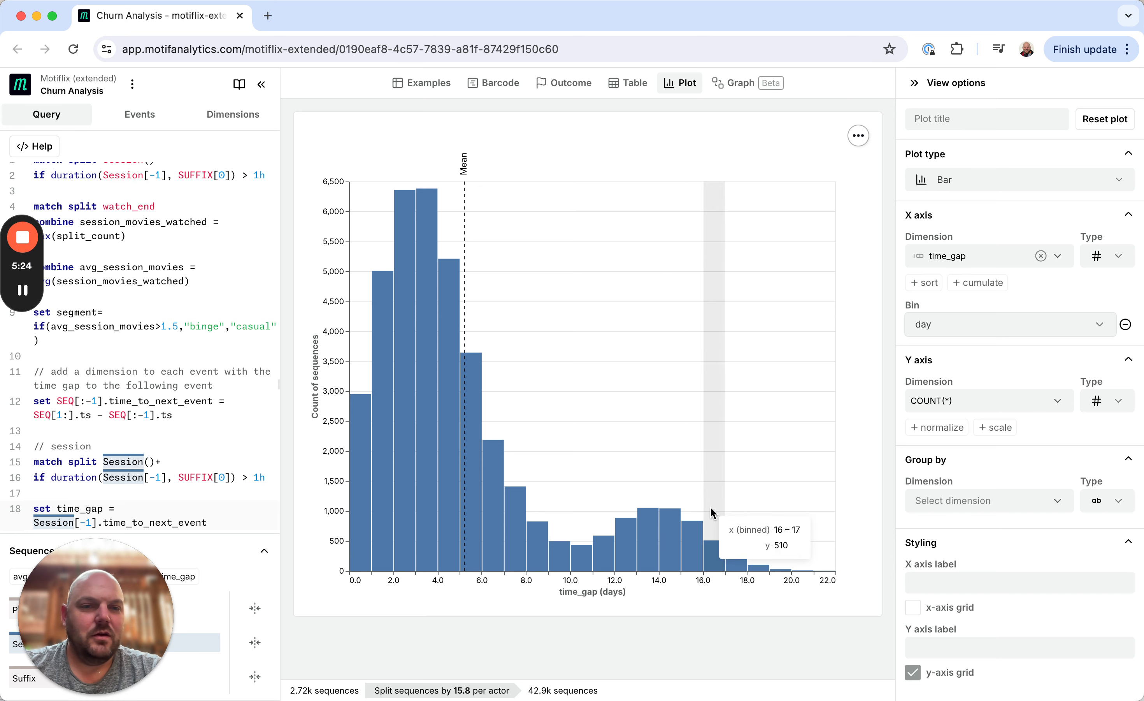
Step: Group the plot by segment and normalize its Y axis to Percent of all (including null values)
left_click(998, 504)
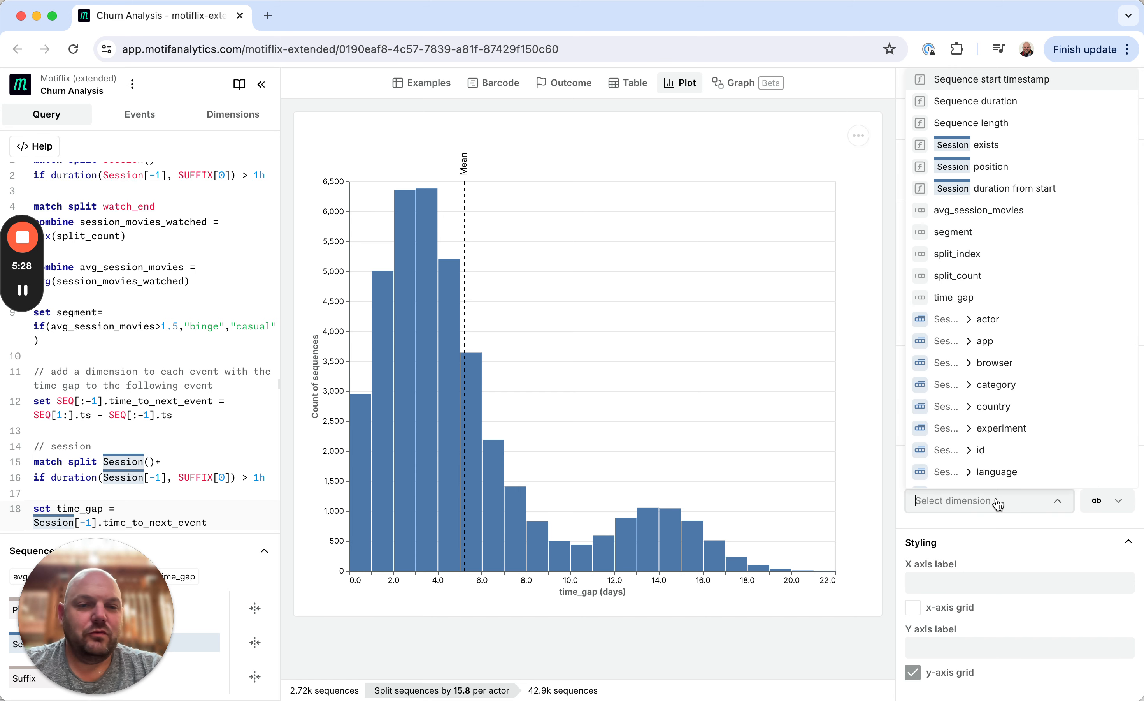
left_click(973, 232)
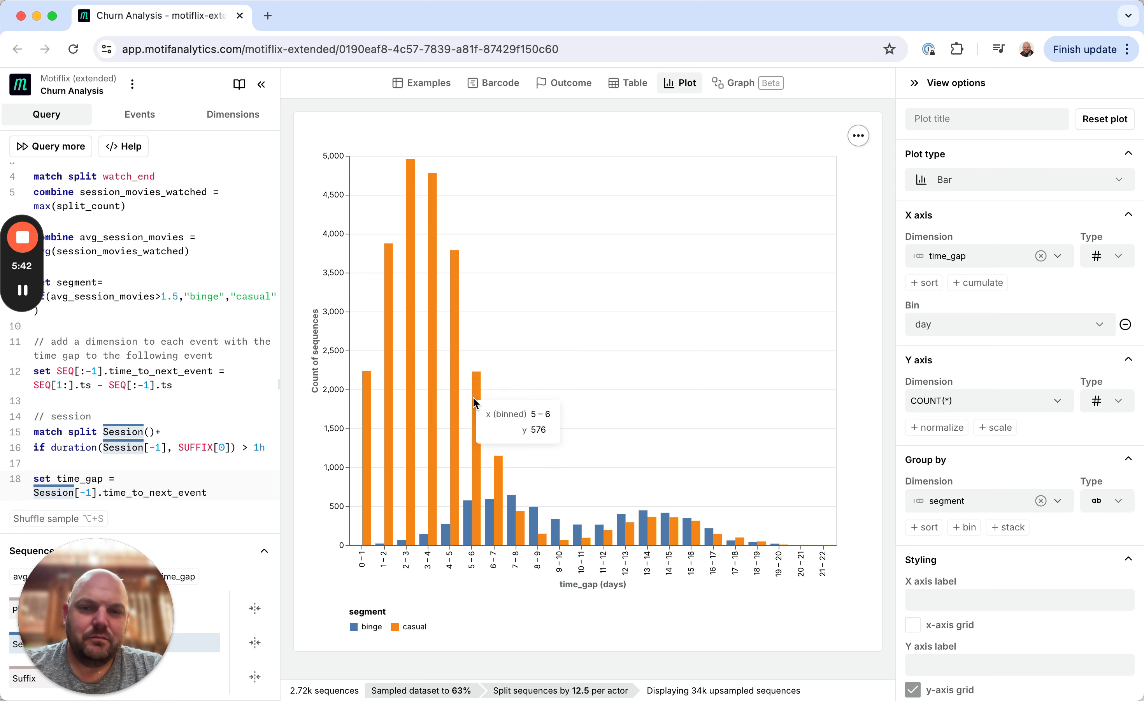
left_click(947, 428)
left_click(963, 470)
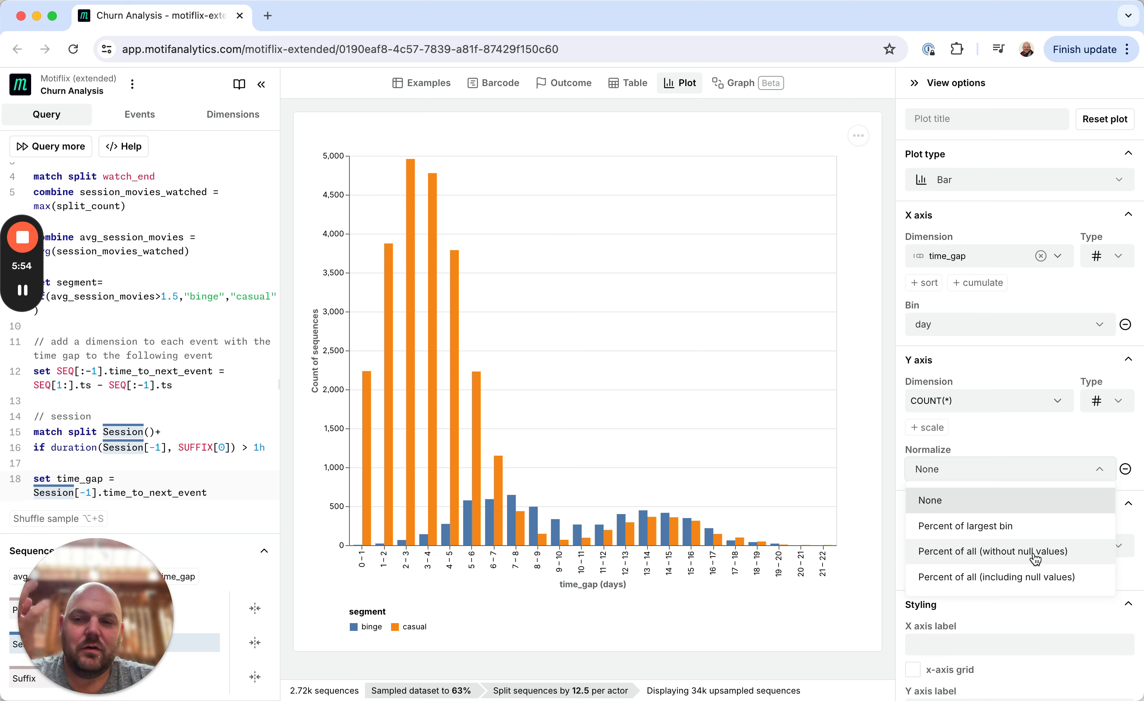
left_click(1033, 582)
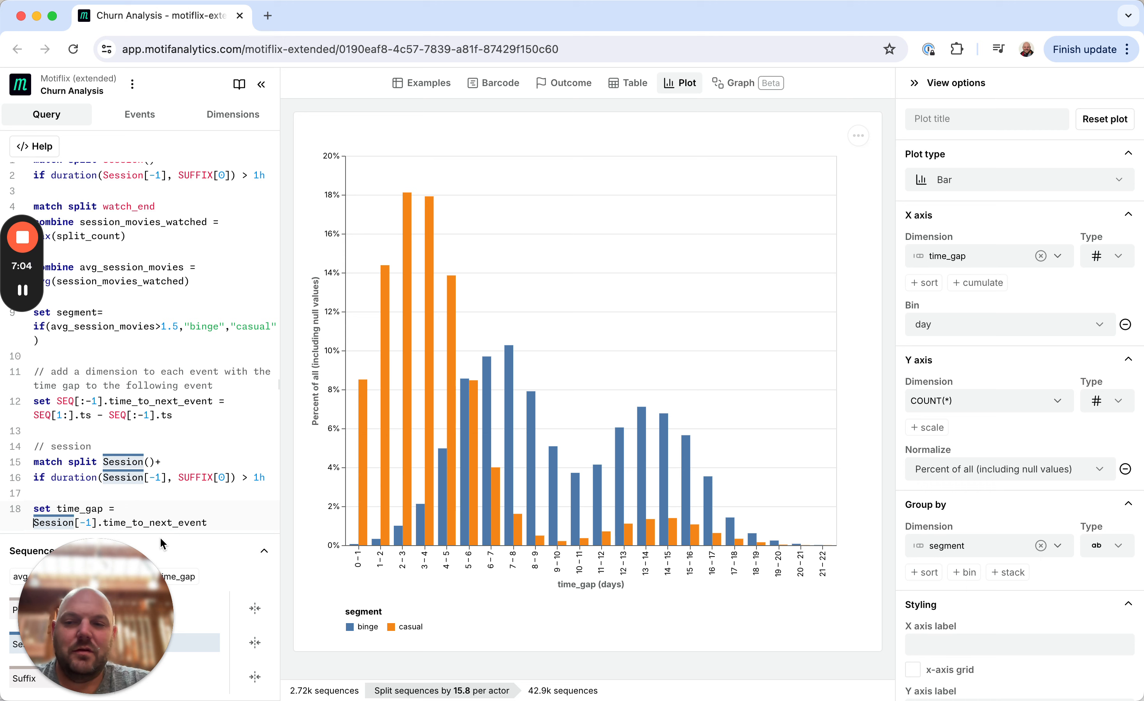
Step: Wrap the time_gap expression in coalesce with a 21d fallback for null values, and rerun the query
type("co")
type("alesce(")
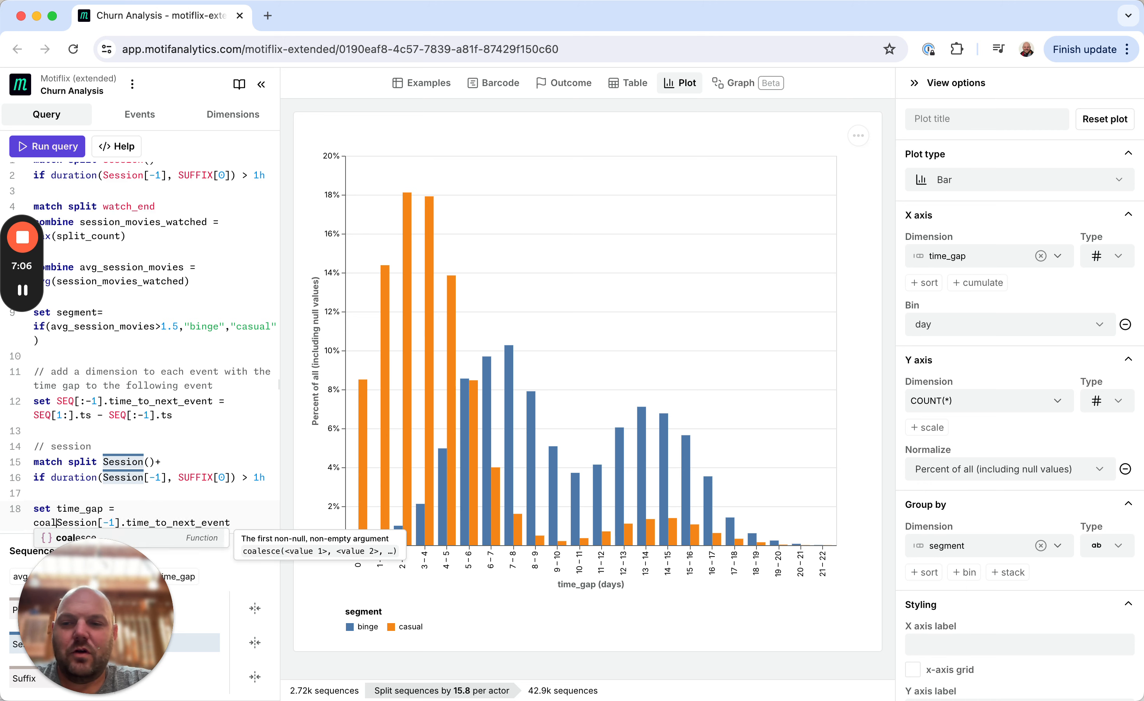
key("End")
type(",")
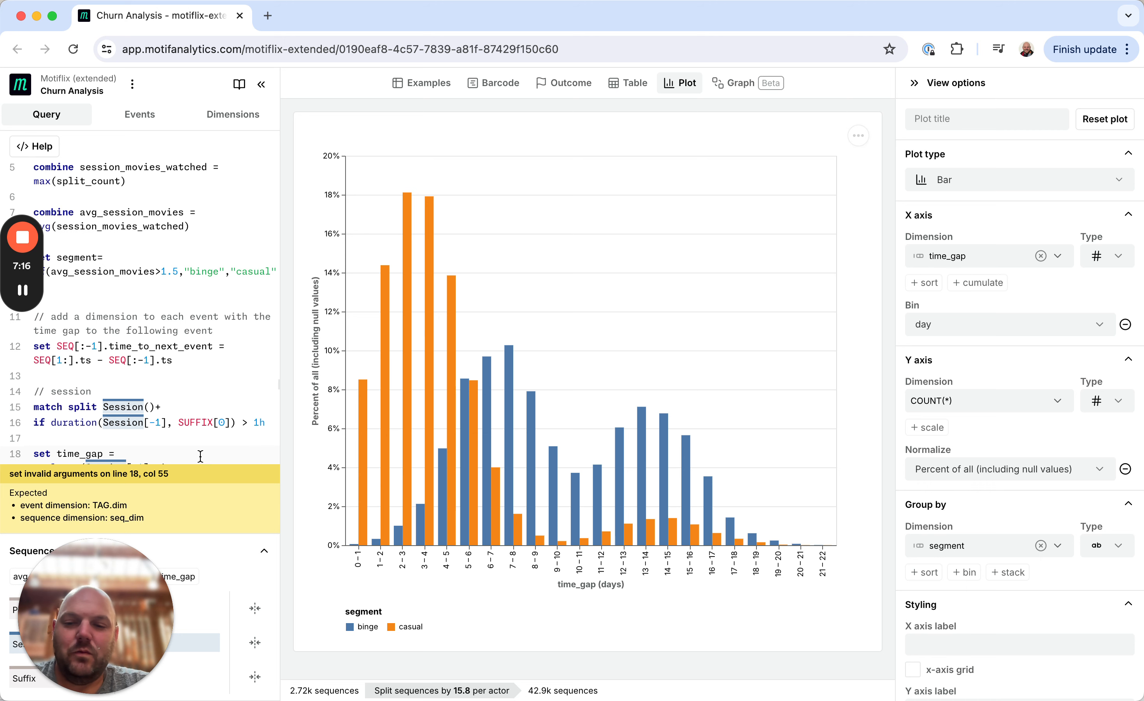
scroll(188, 446, "down", 1)
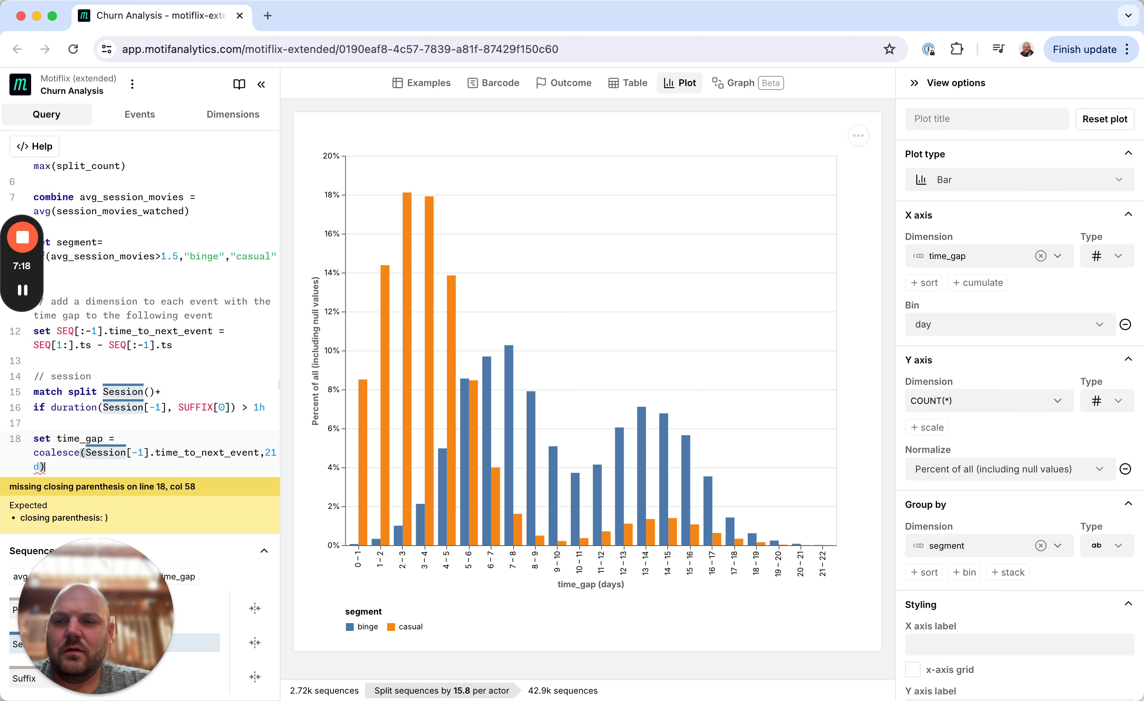
type(")")
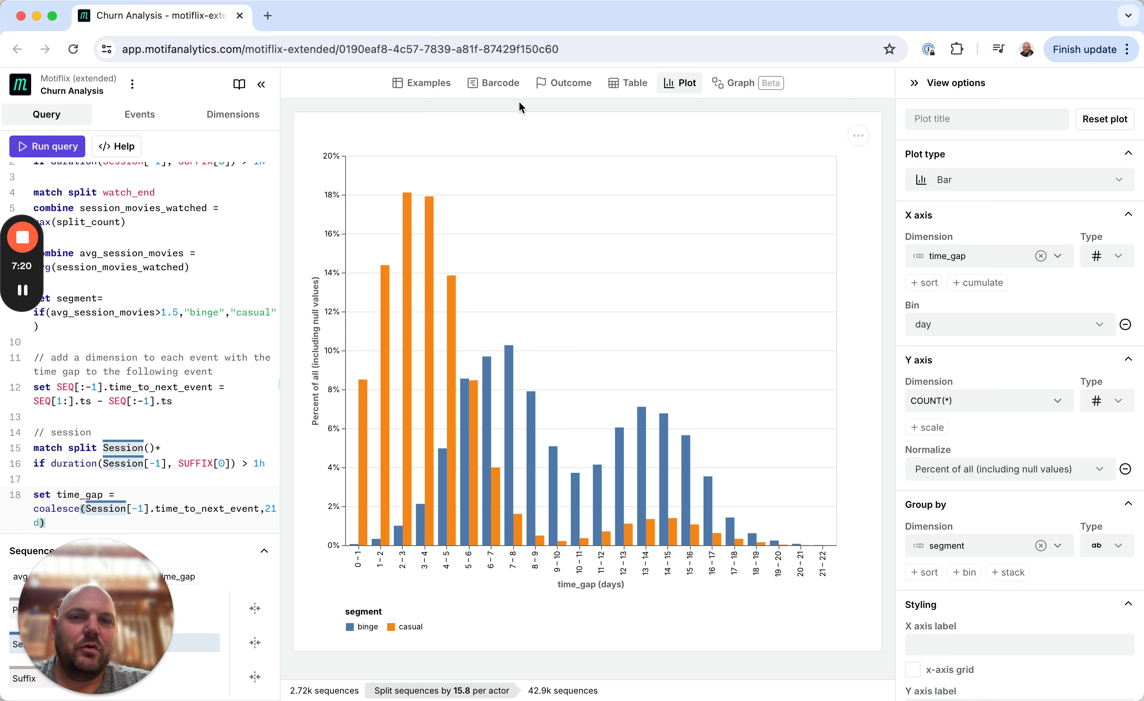
left_click(52, 147)
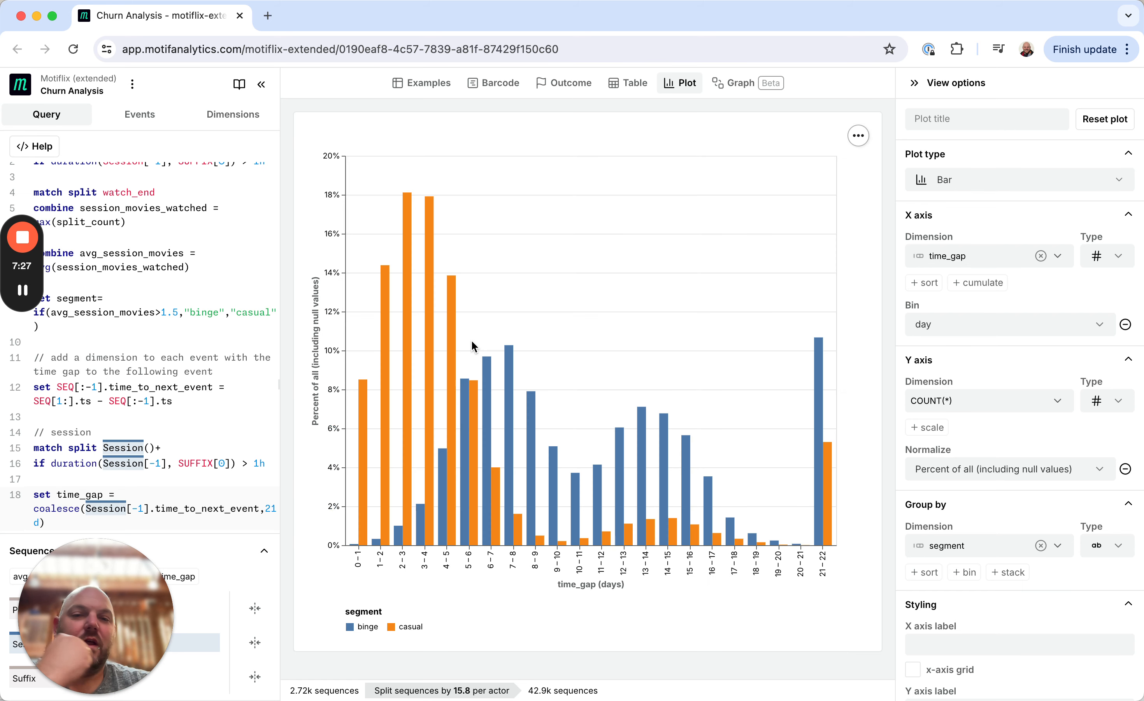
mouse_move(817, 448)
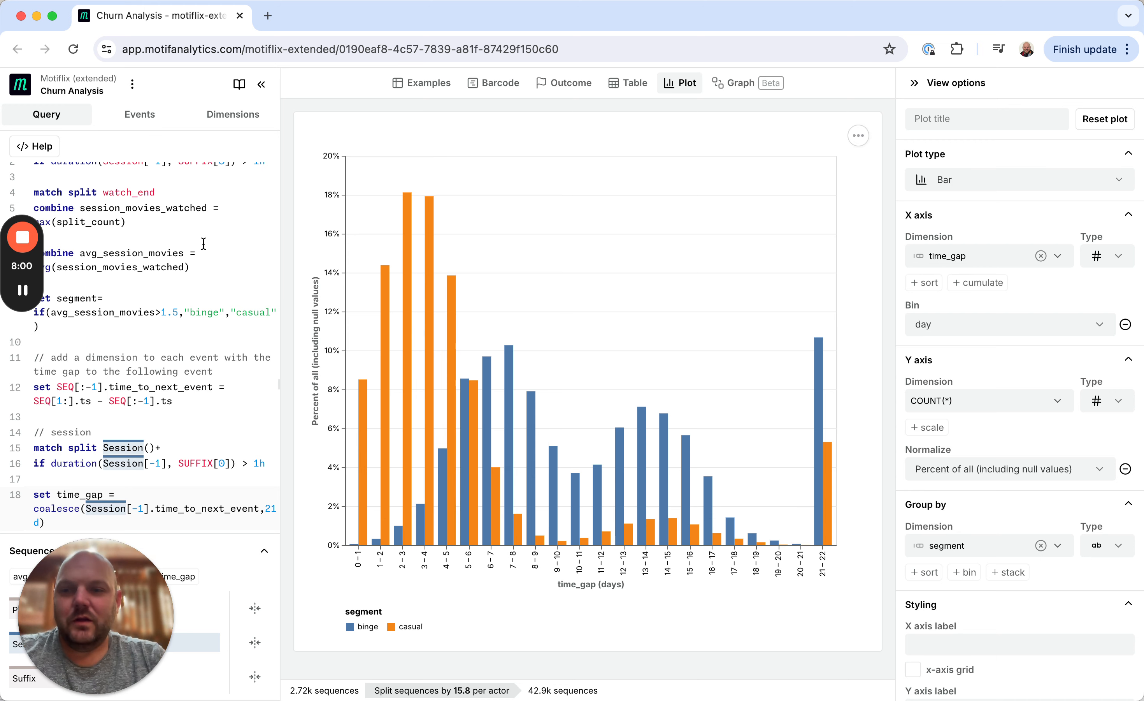
scroll(172, 214, "up", 1)
scroll(172, 215, "down", 1)
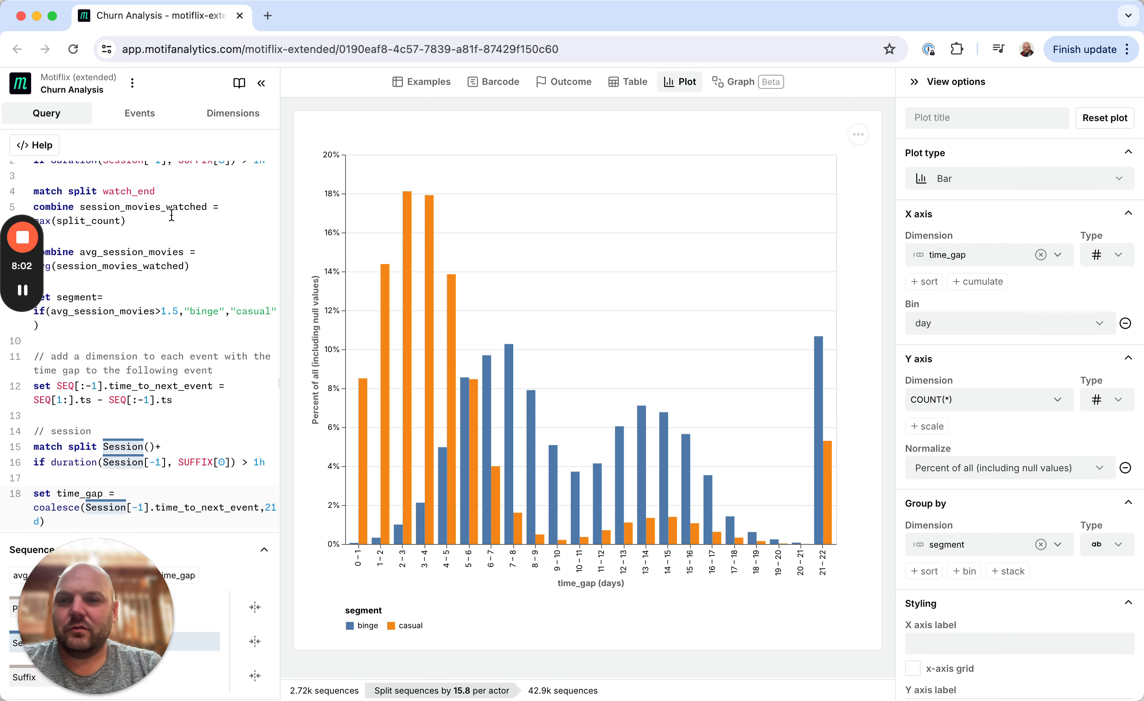